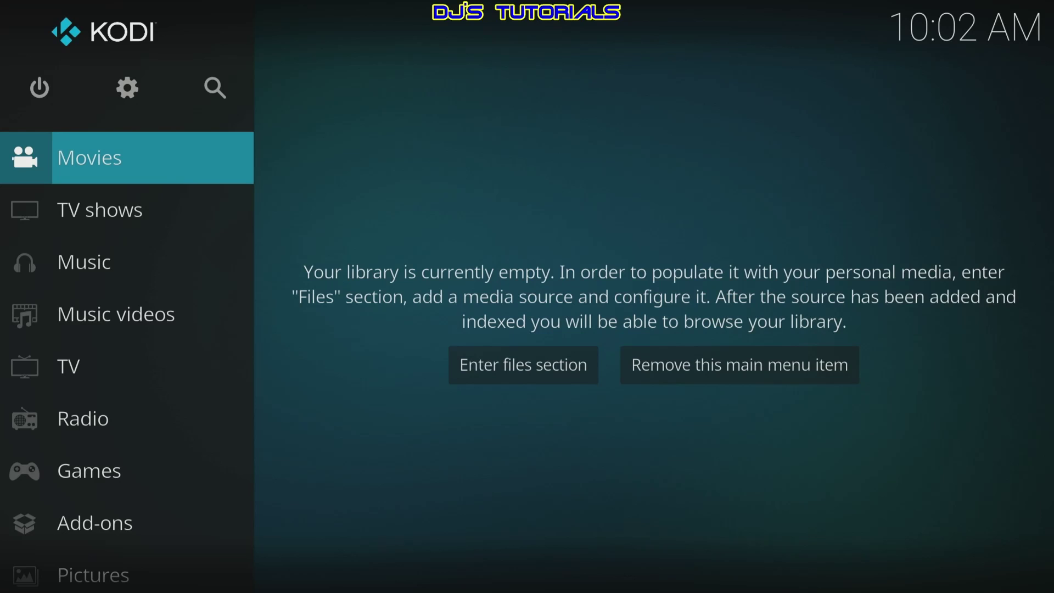
- Go to Settings > System and select the Add-ons category
key(Up)
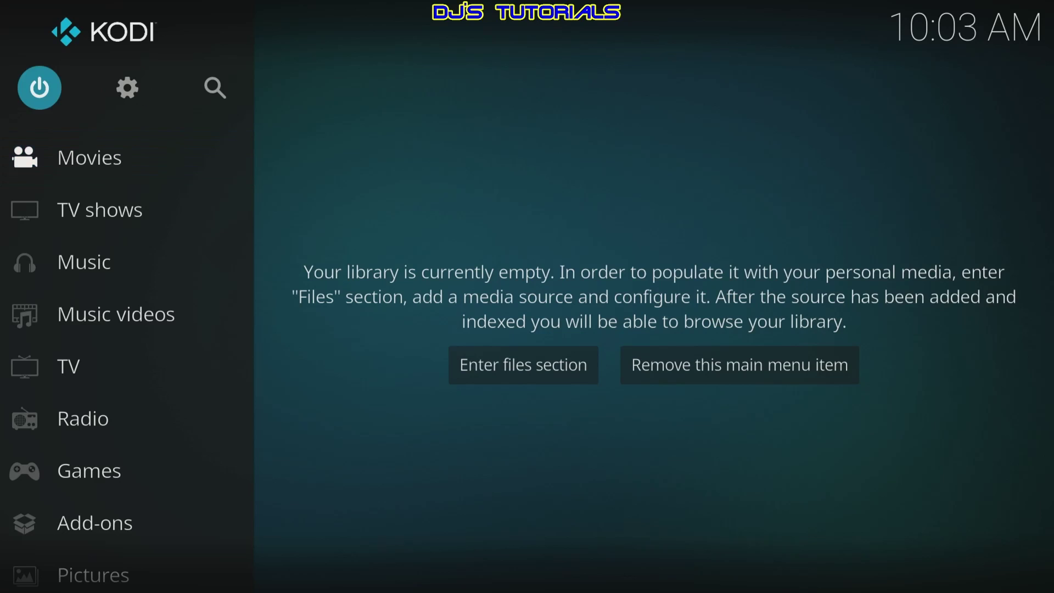
key(Right)
key(Return)
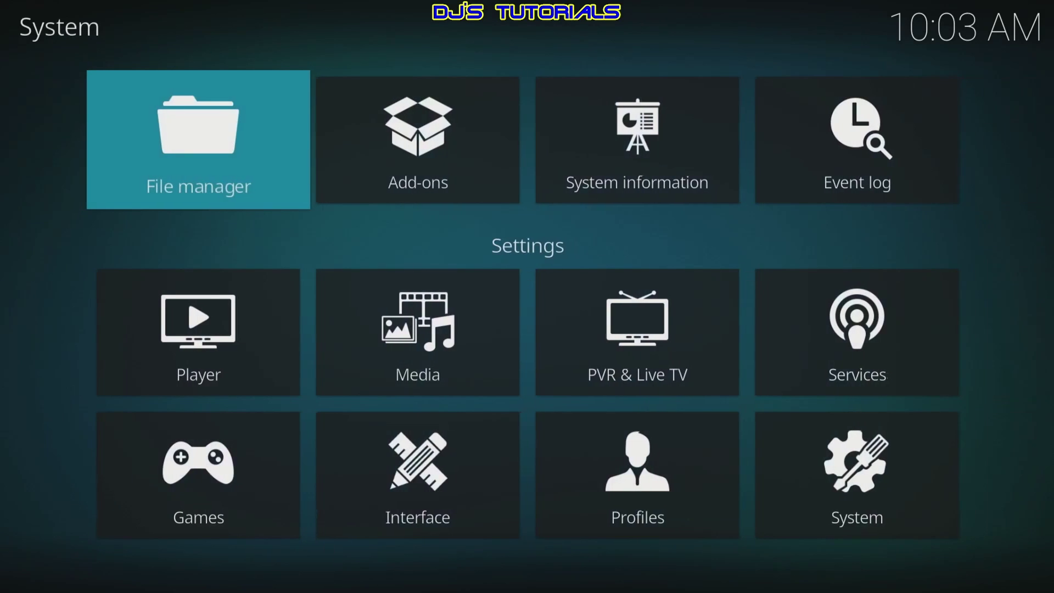
key(Down)
key(Down)
key(Right)
key(Right)
key(Right)
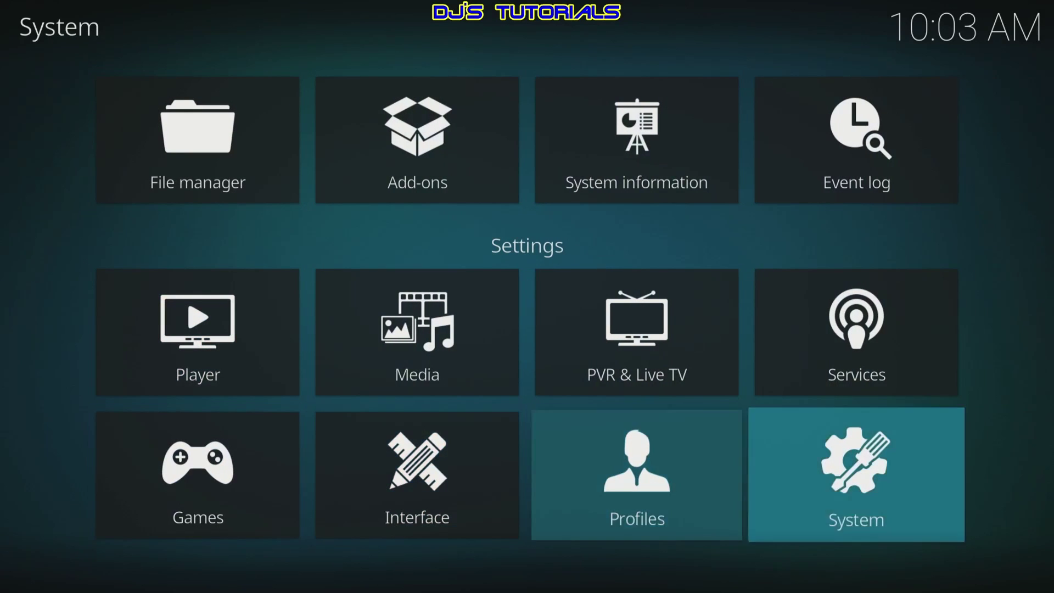
key(Return)
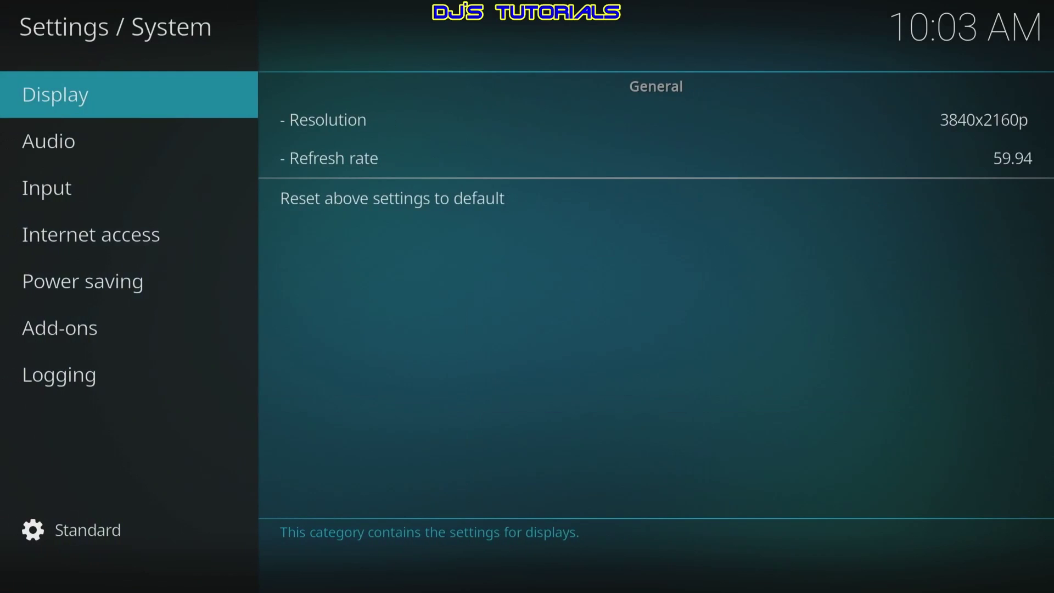
key(Down)
key(Down)
key(Down)
key(Down)
key(Down)
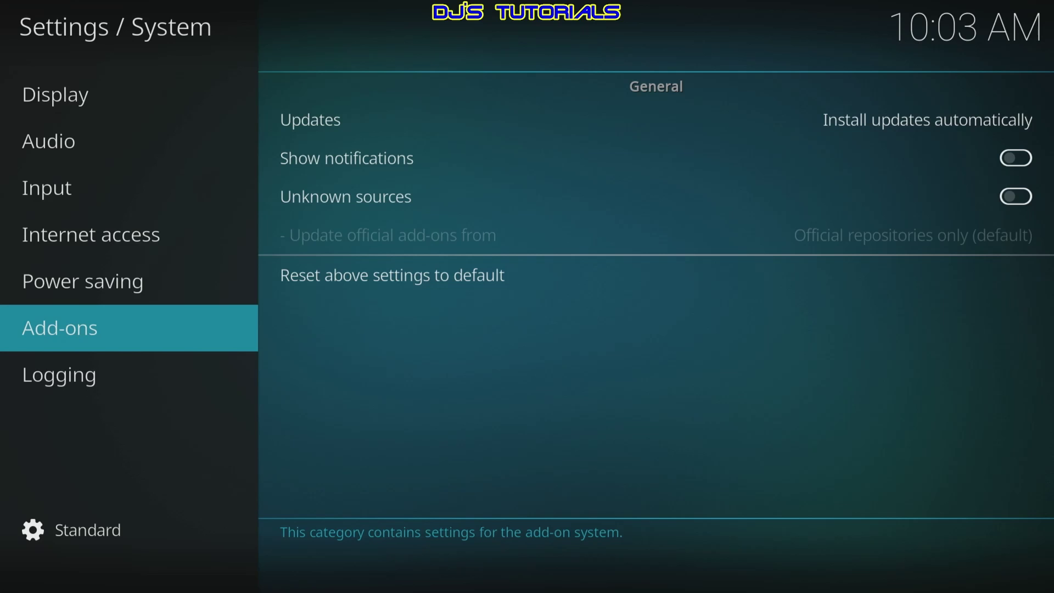
- Switch on Unknown sources, accept the warning with Yes, and leave System settings
key(Right)
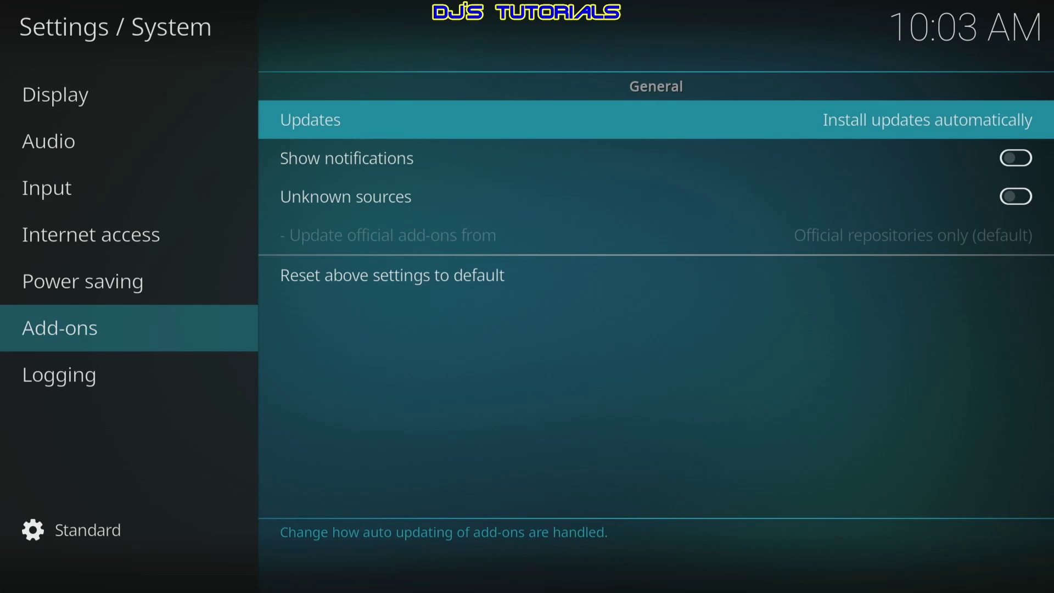
key(Down)
key(Down)
key(Return)
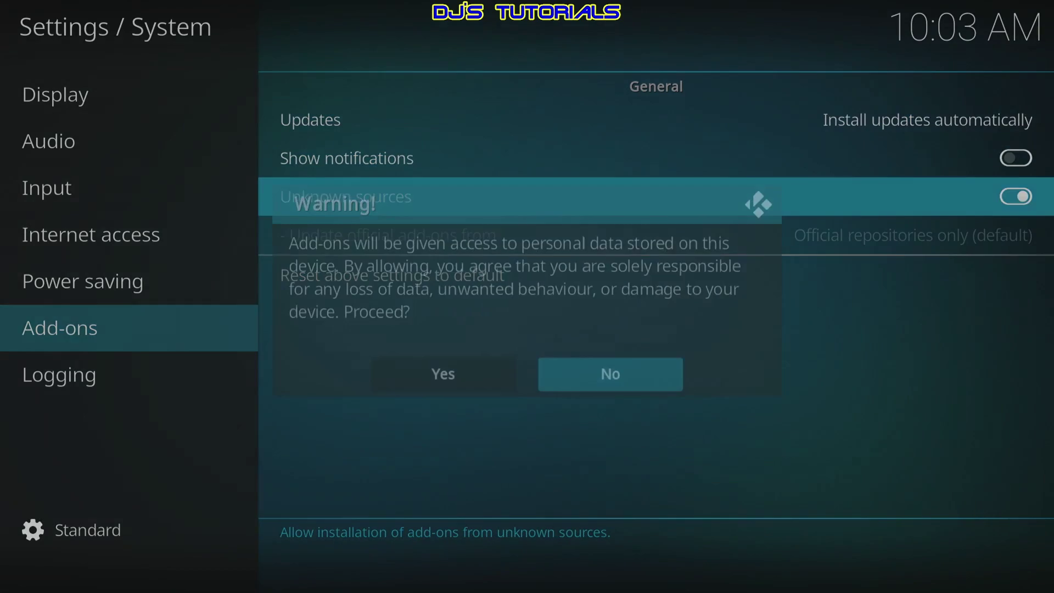
key(Left)
key(Return)
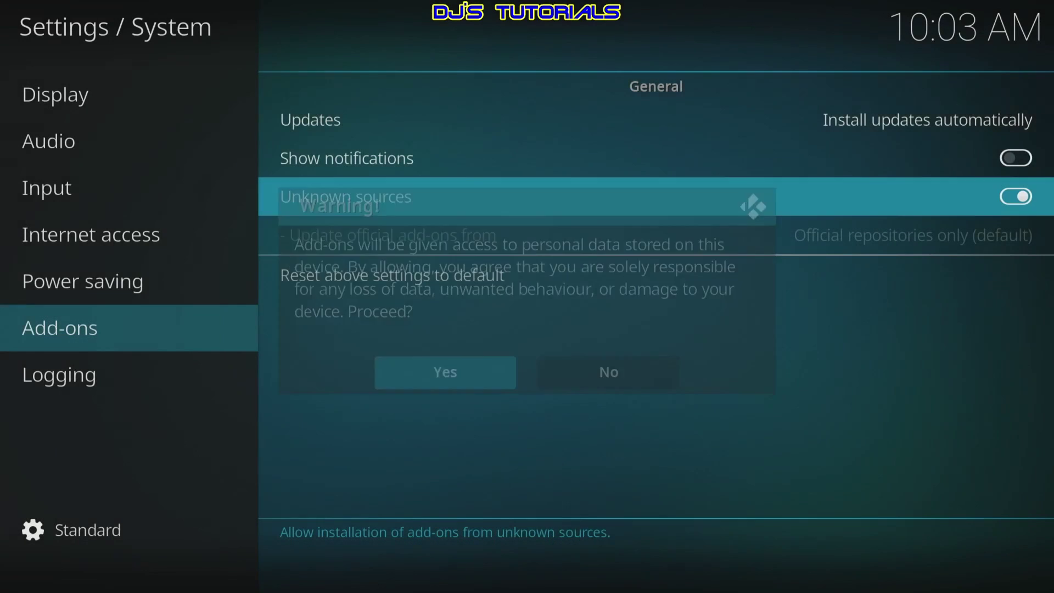
key(Escape)
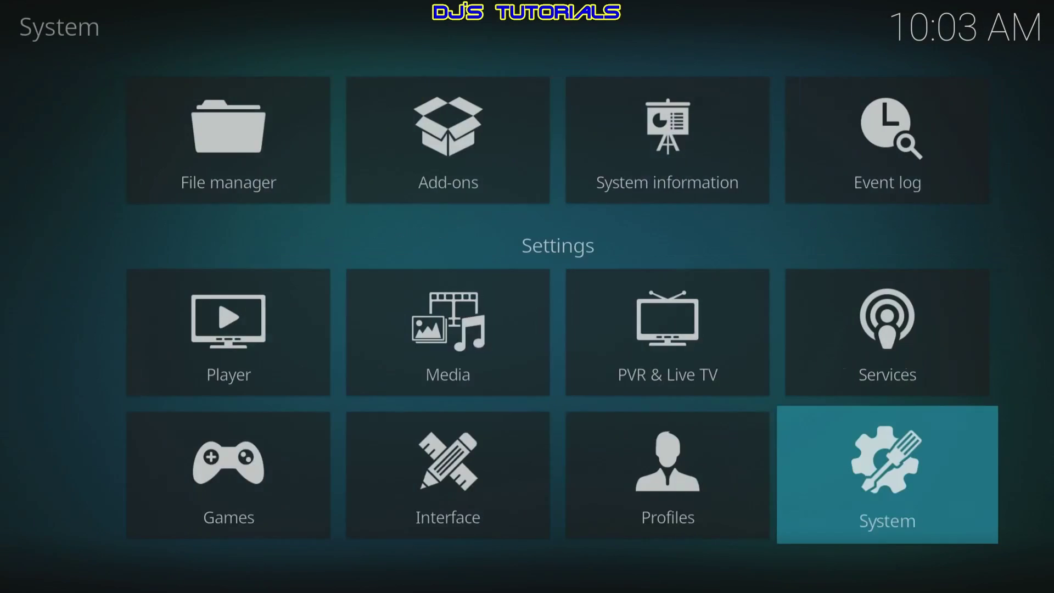
- In File manager, start a new source with Add source and edit its path
key(Right)
key(Up)
key(Up)
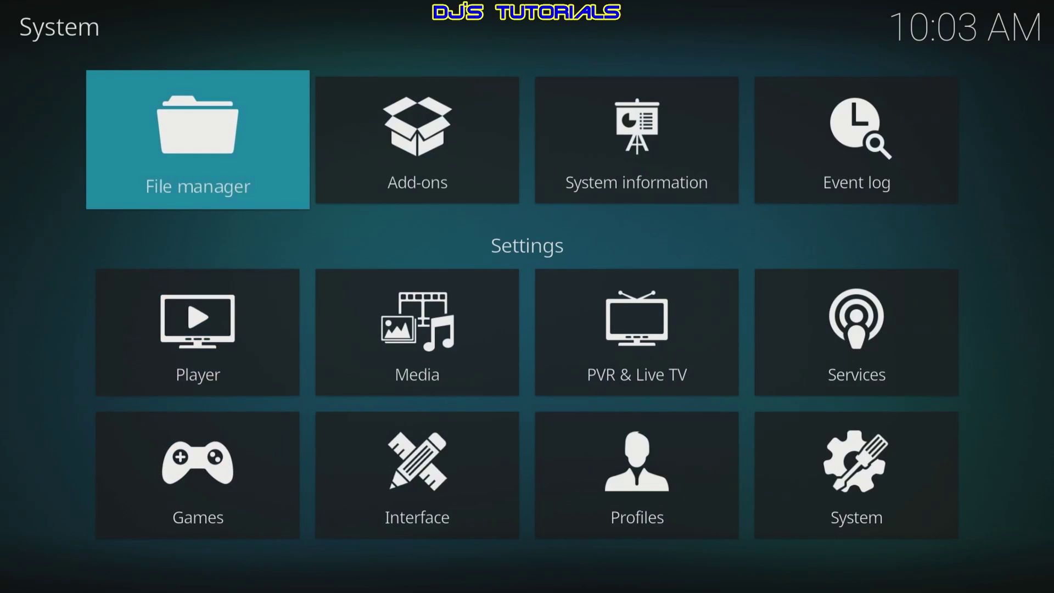
key(Return)
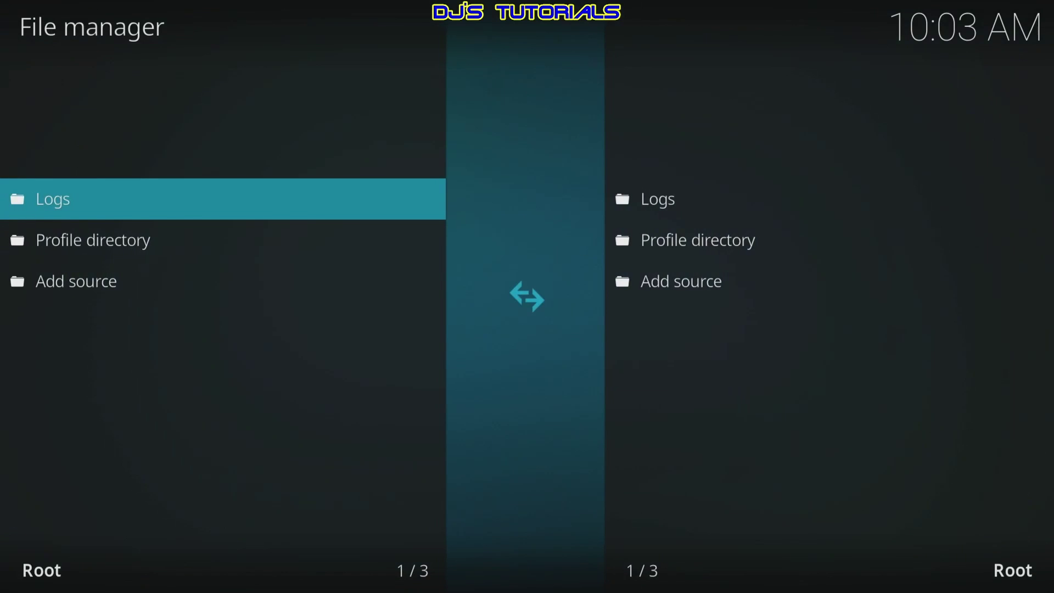
key(Down)
key(Down)
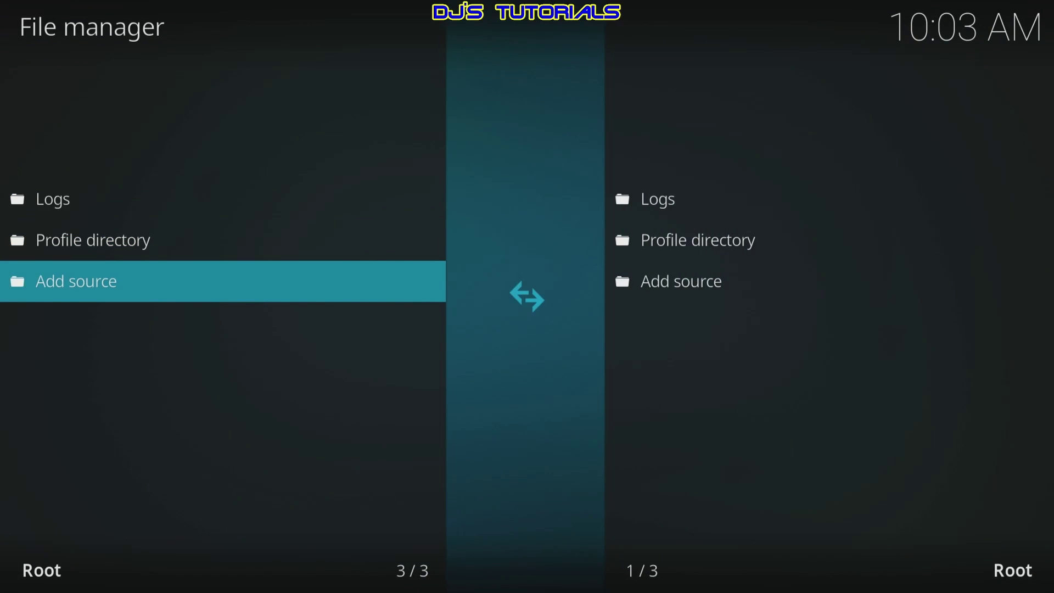
key(Return)
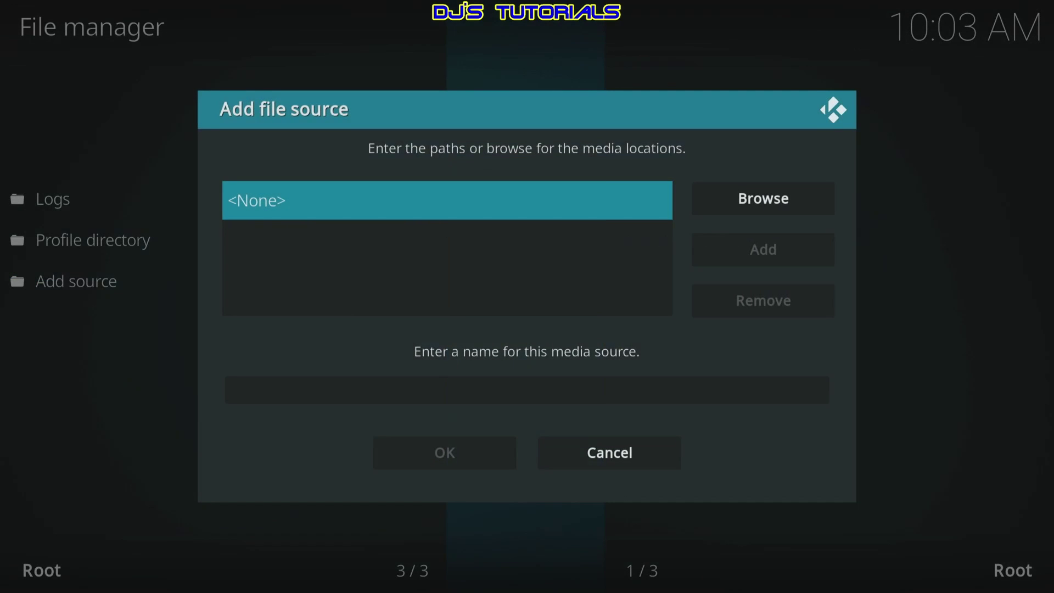
key(Return)
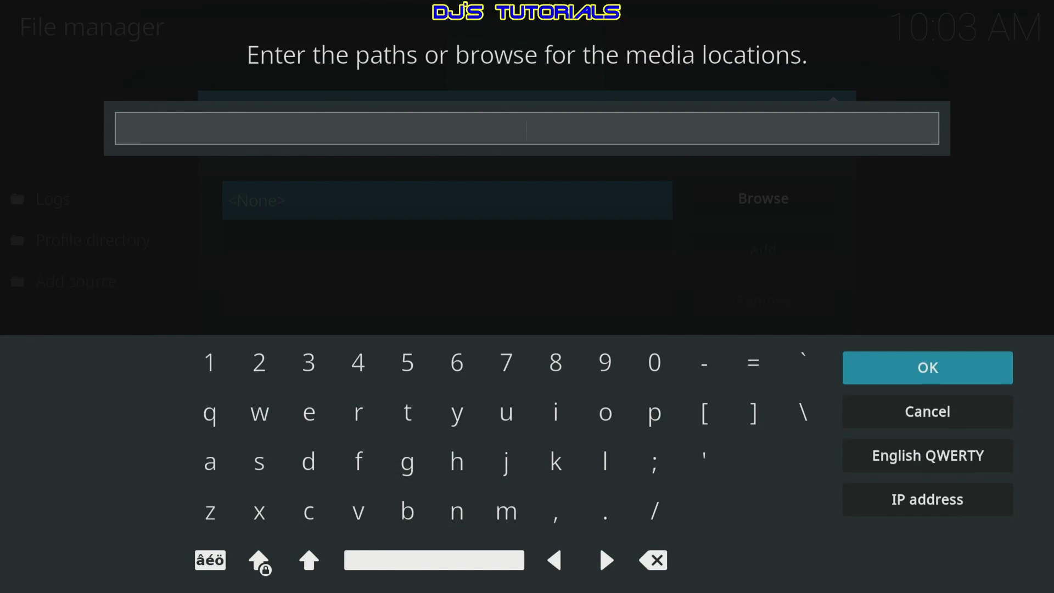
key(Left)
key(Left)
key(Left)
key(Left)
key(Left)
key(Left)
key(Return)
key(Up)
key(Left)
key(Return)
key(Return)
key(Right)
key(Right)
key(Right)
key(Right)
key(Return)
key(Down)
key(Left)
key(Left)
key(Left)
key(Left)
key(Left)
key(Left)
key(Left)
key(Left)
key(Left)
key(Right)
key(Return)
key(Down)
key(Down)
key(Return)
key(Up)
key(Right)
key(Right)
key(Right)
key(Right)
key(Right)
key(Right)
key(Right)
key(Up)
key(Return)
key(Down)
key(Return)
key(Return)
key(Left)
key(Left)
key(Left)
key(Left)
key(Return)
key(Up)
key(Up)
key(Left)
key(Left)
key(Left)
key(Return)
key(Down)
key(Down)
key(Down)
key(Up)
key(Right)
key(Return)
key(Up)
key(Up)
key(Right)
key(Right)
key(Return)
key(Down)
key(Right)
key(Right)
key(Return)
key(Up)
key(Return)
key(Left)
key(Left)
key(Return)
key(Down)
key(Left)
key(Left)
key(Left)
key(Left)
key(Left)
key(Return)
key(Up)
key(Up)
key(Right)
key(Right)
key(Return)
key(Left)
key(Left)
key(Return)
key(Right)
key(Right)
key(Right)
key(Right)
key(Right)
key(Right)
key(Right)
key(Right)
key(Return)
key(Left)
key(Left)
key(Left)
key(Left)
key(Return)
key(Right)
key(Right)
key(Right)
key(Return)
key(Down)
key(Down)
key(Down)
key(Return)
key(Up)
key(Left)
key(Left)
key(Left)
key(Left)
key(Return)
key(Up)
key(Right)
key(Right)
key(Right)
key(Return)
key(Left)
key(Left)
key(Return)
key(Down)
key(Down)
key(Down)
key(Right)
key(Right)
key(Right)
key(Return)
key(Left)
key(Left)
key(Up)
key(Up)
key(Up)
key(Left)
key(Left)
key(Left)
key(Return)
key(Down)
key(Right)
key(Return)
key(Up)
key(Right)
key(Return)
key(Down)
key(Down)
key(Left)
key(Left)
key(Return)
key(Right)
key(Right)
key(Right)
key(Right)
key(Return)
key(Up)
key(Up)
key(Left)
key(Return)
key(Right)
key(Return)
key(Down)
key(Down)
key(Right)
key(Return)
key(Left)
key(Left)
key(Left)
key(Left)
key(Left)
key(Up)
key(Left)
key(Left)
key(Return)
key(Right)
key(Right)
key(Right)
key(Right)
key(Right)
key(Up)
key(Return)
key(Down)
key(Left)
key(Left)
key(Left)
key(Return)
key(Return)
key(Down)
key(Left)
key(Left)
key(Left)
key(Left)
key(Return)
key(Left)
key(Right)
key(Return)
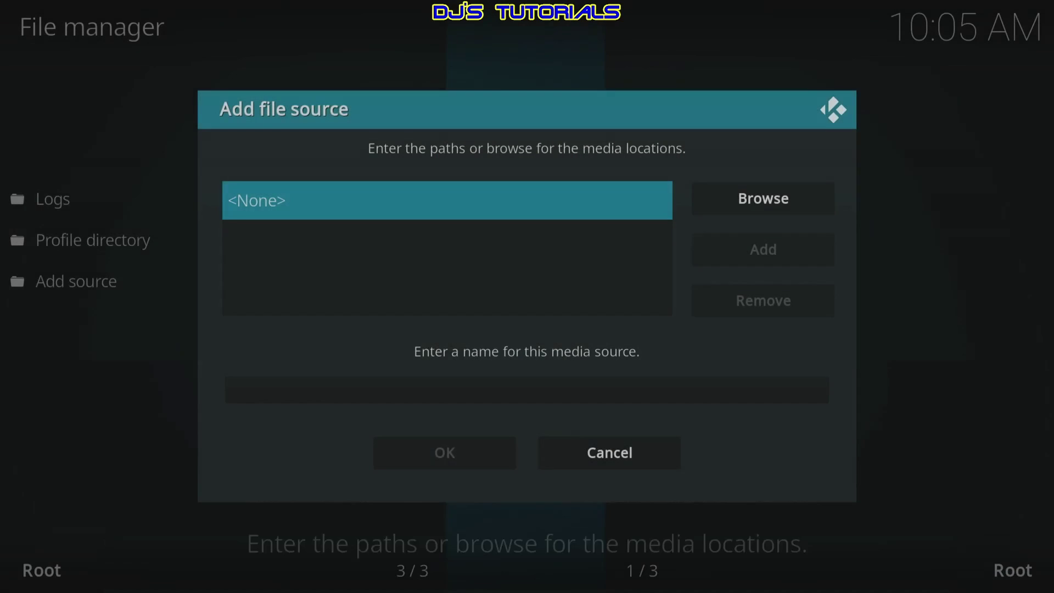
- Keep the source name diggz and save the source with OK
key(Down)
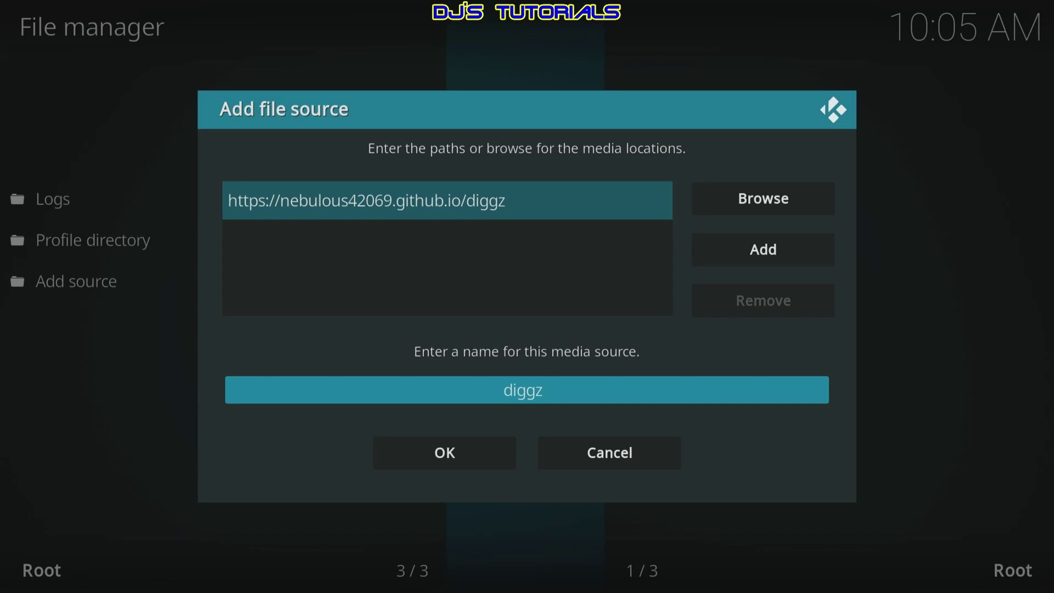
key(Down)
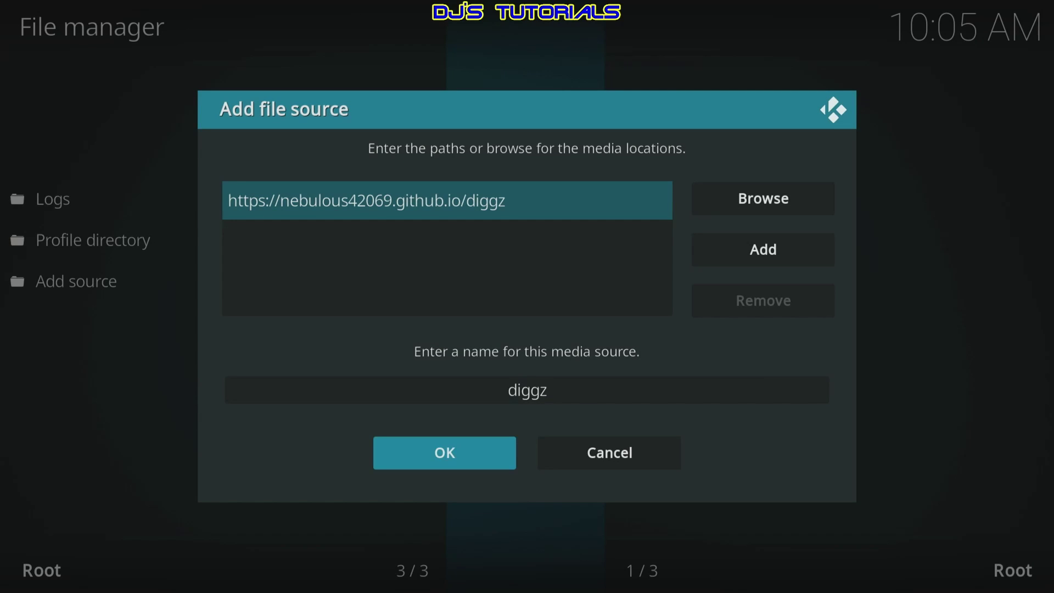
key(Return)
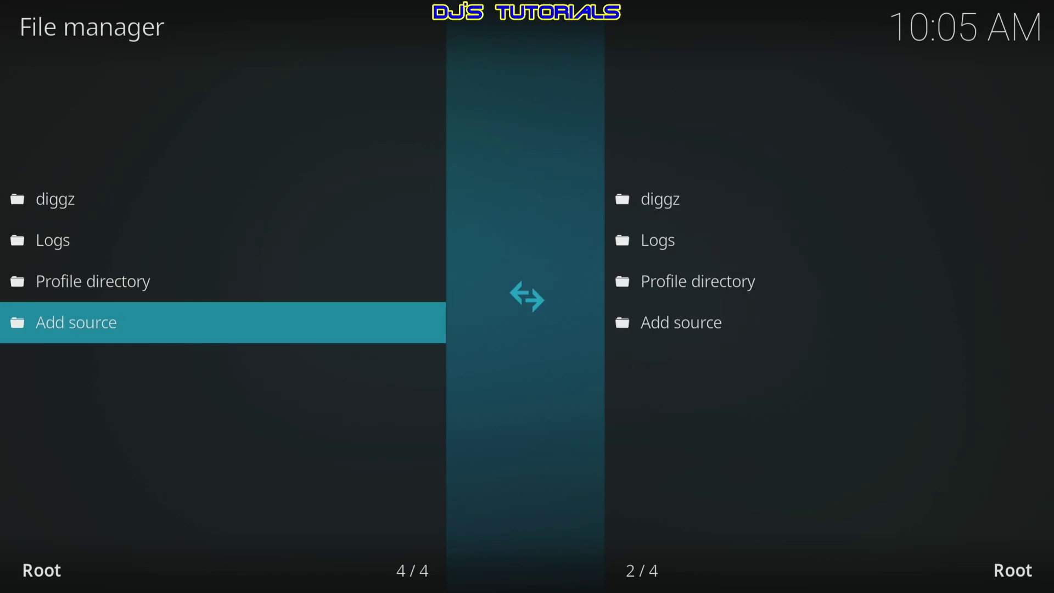
- From Add-ons > Install from zip file > diggz, install repository.diggz-23.zip
key(BackSpace)
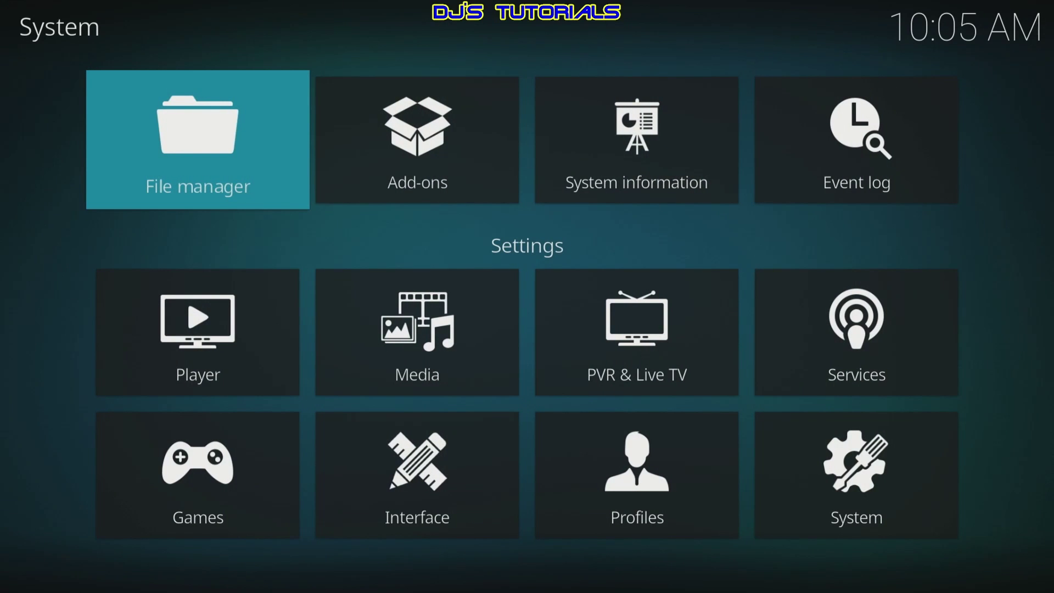
key(Right)
key(Return)
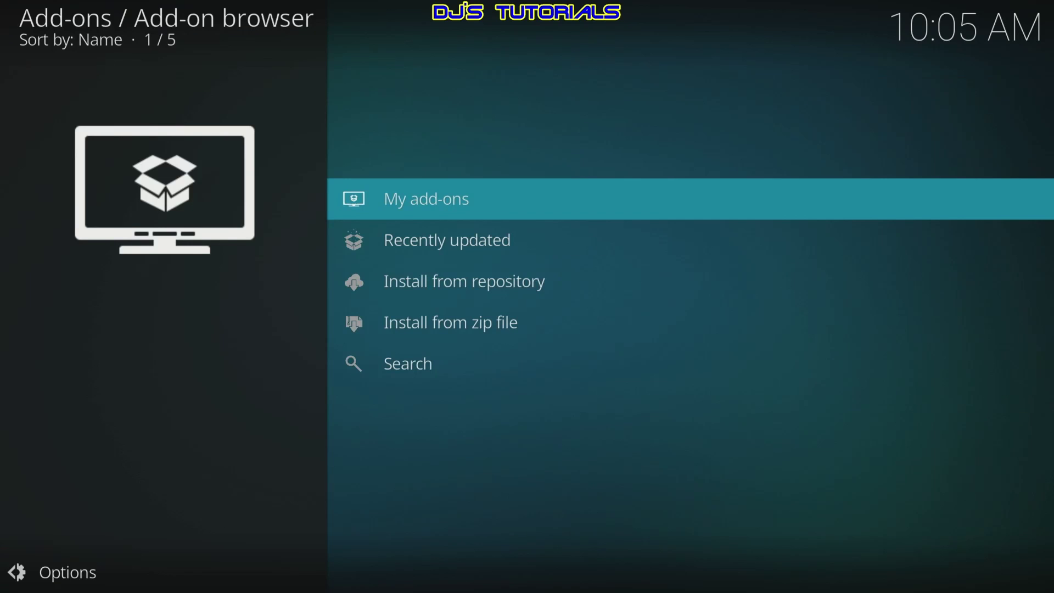
key(Up)
key(Up)
key(Return)
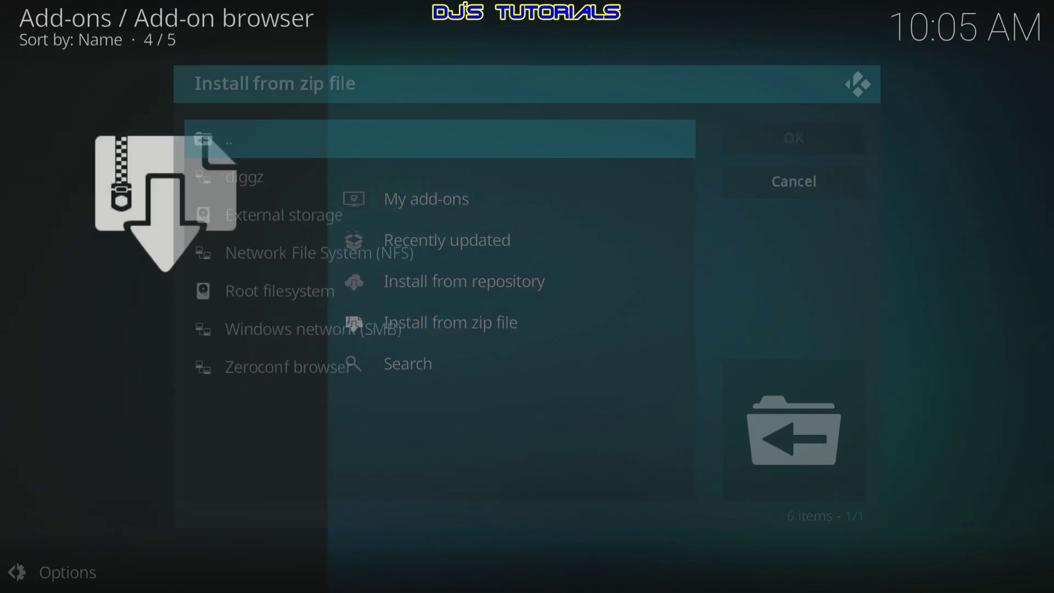
key(Down)
key(Return)
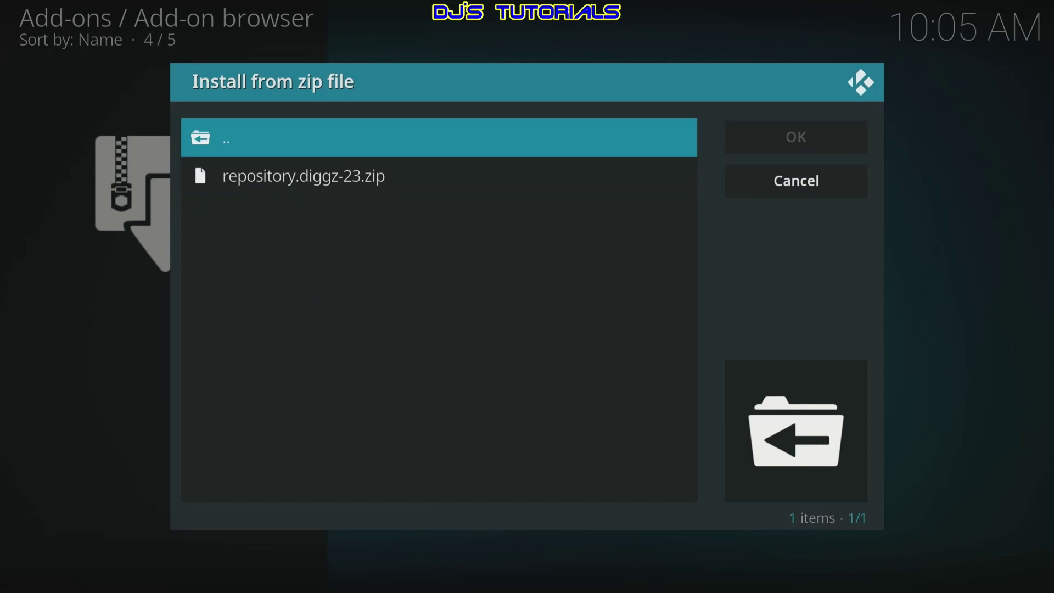
key(Down)
key(Return)
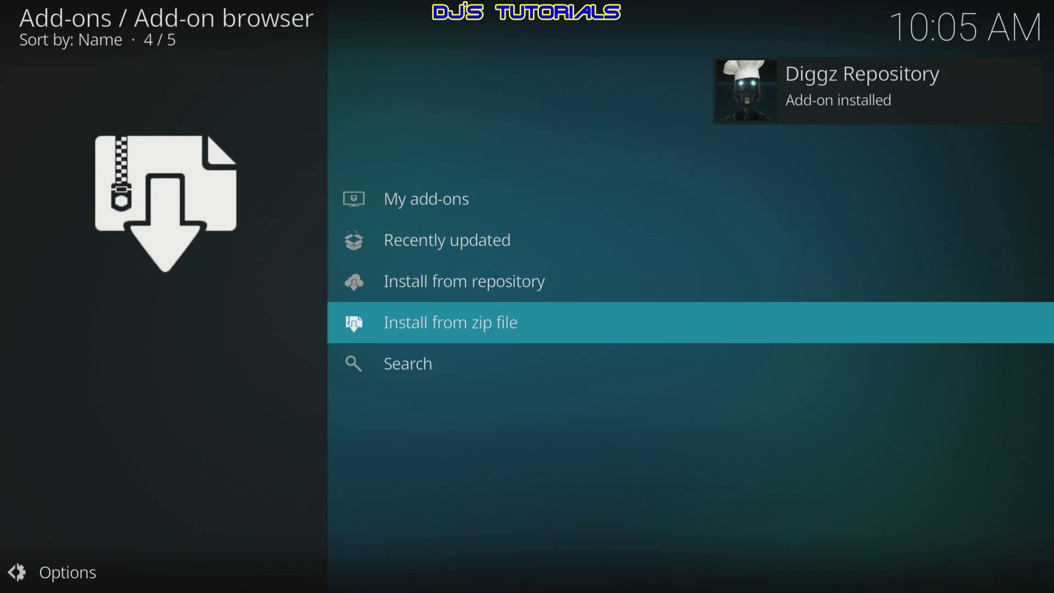
key(Up)
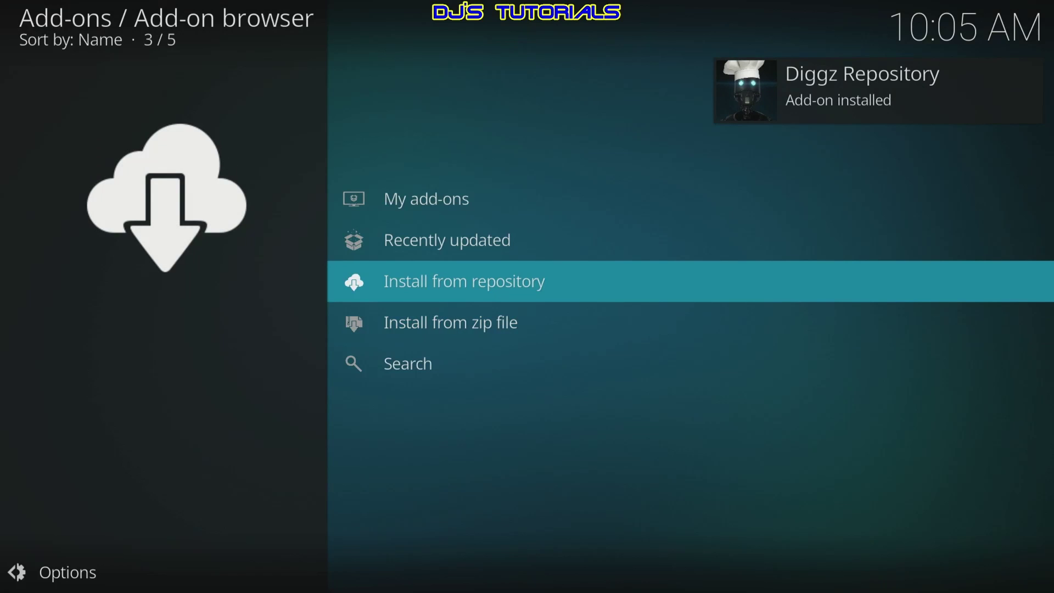
- Open Install from repository > Diggz Repository > Program add-ons
key(Return)
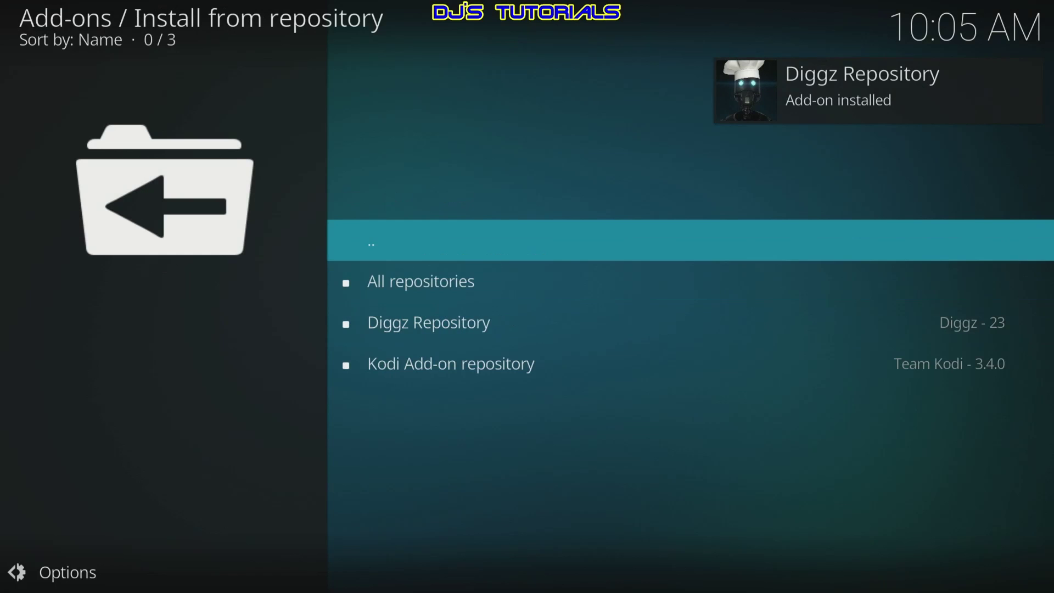
key(Down)
key(Down)
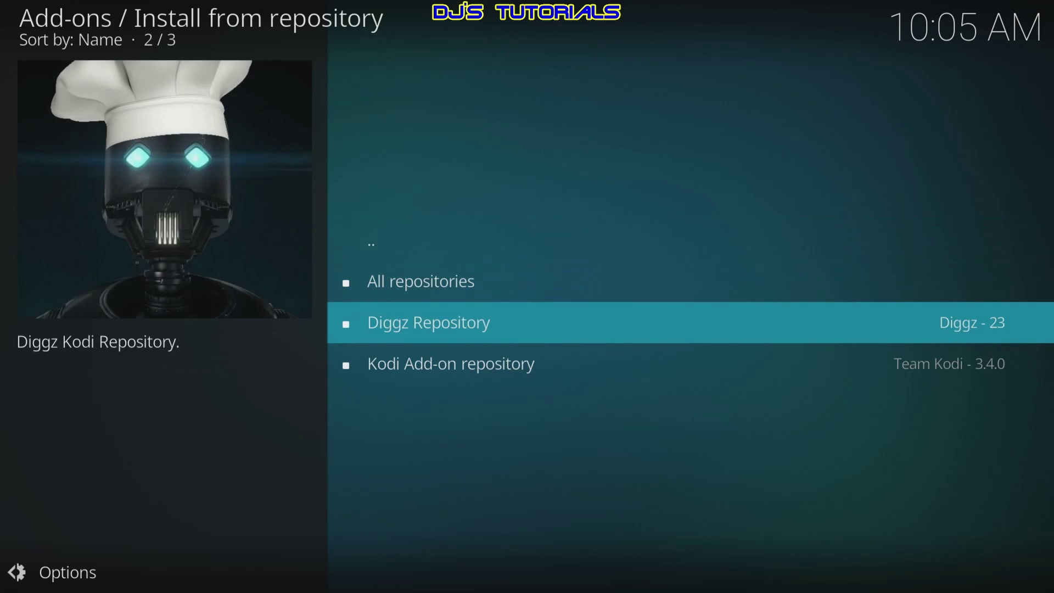
key(Return)
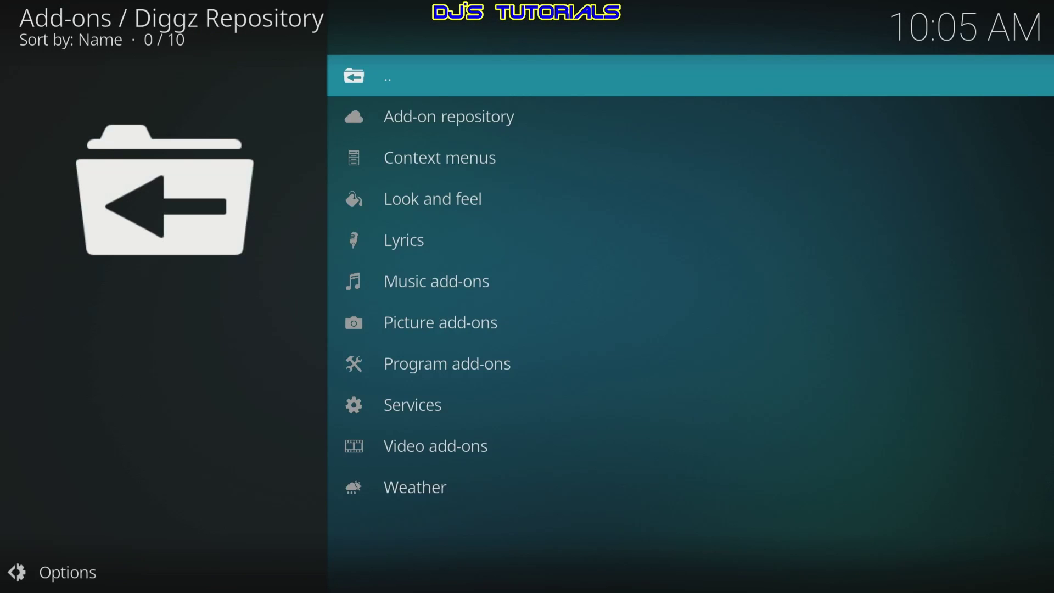
key(Up)
key(Up)
key(Up)
key(Up)
key(Up)
key(Down)
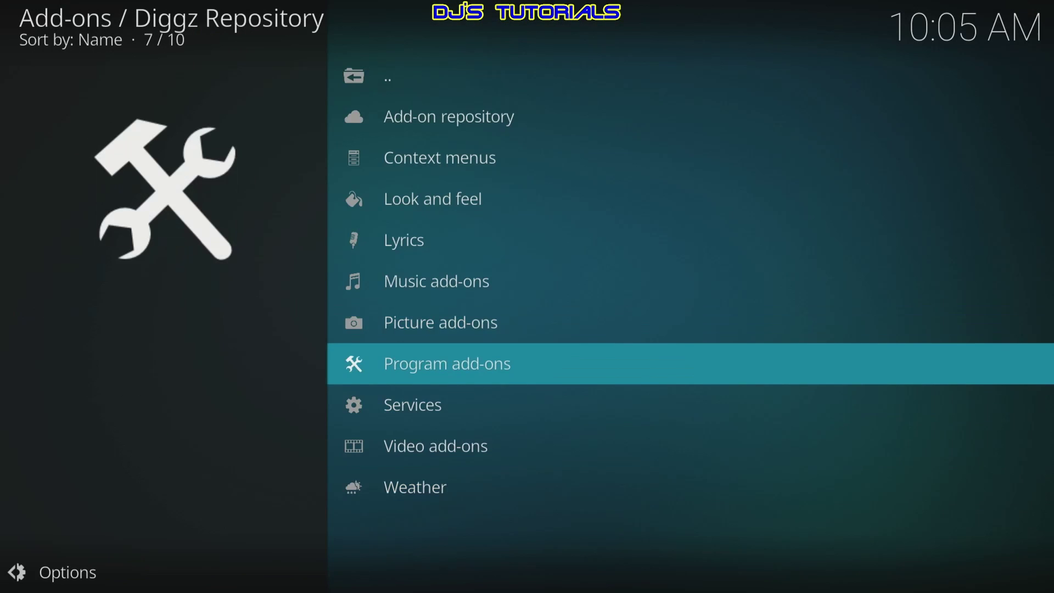
key(Return)
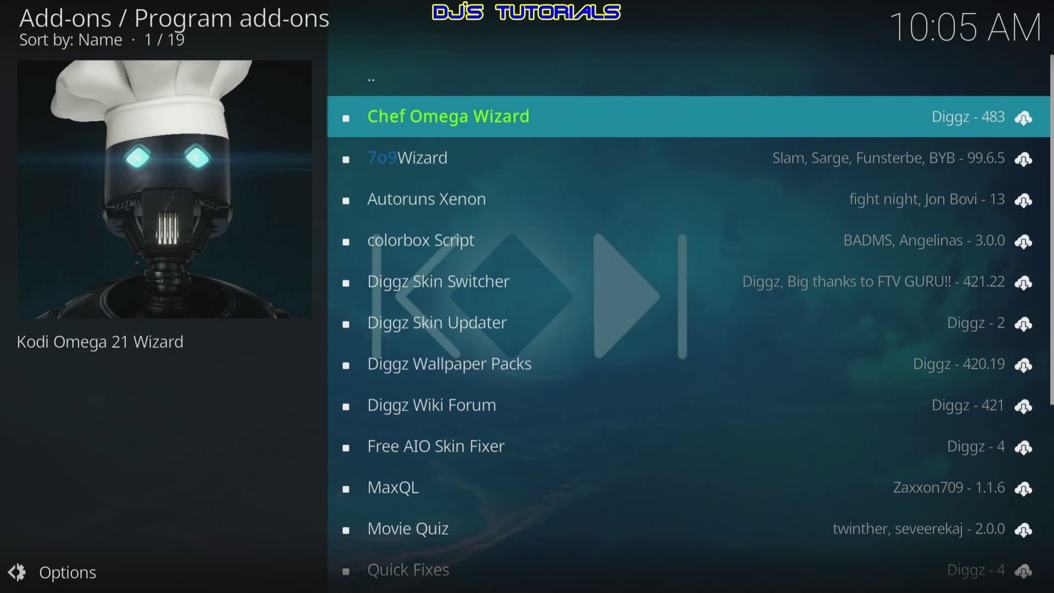
- Install Chef Omega Wizard with its required additional add-ons and dismiss the changelog
key(Return)
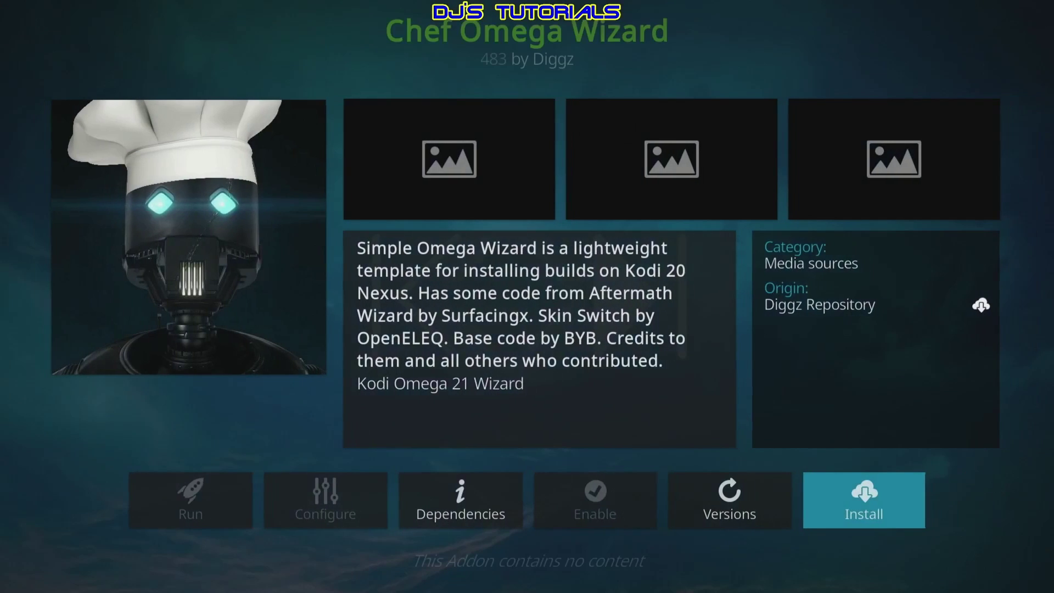
key(Return)
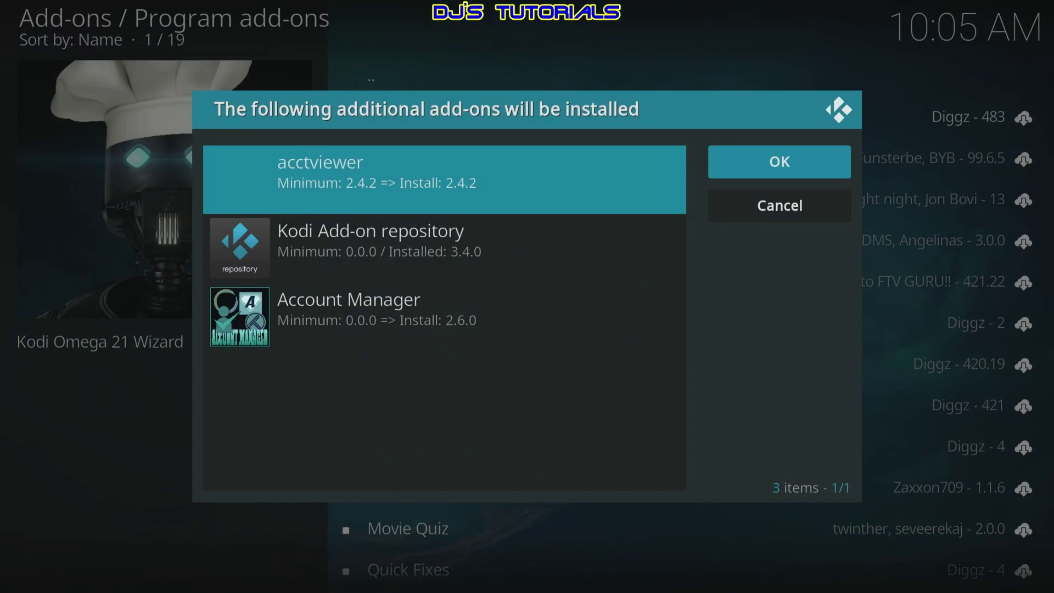
key(Return)
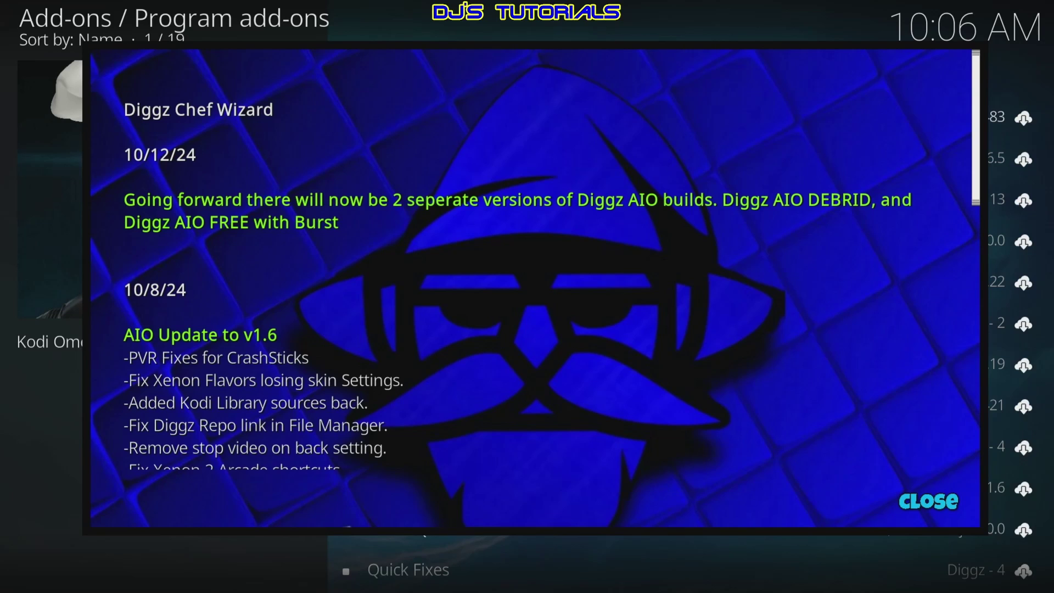
key(Escape)
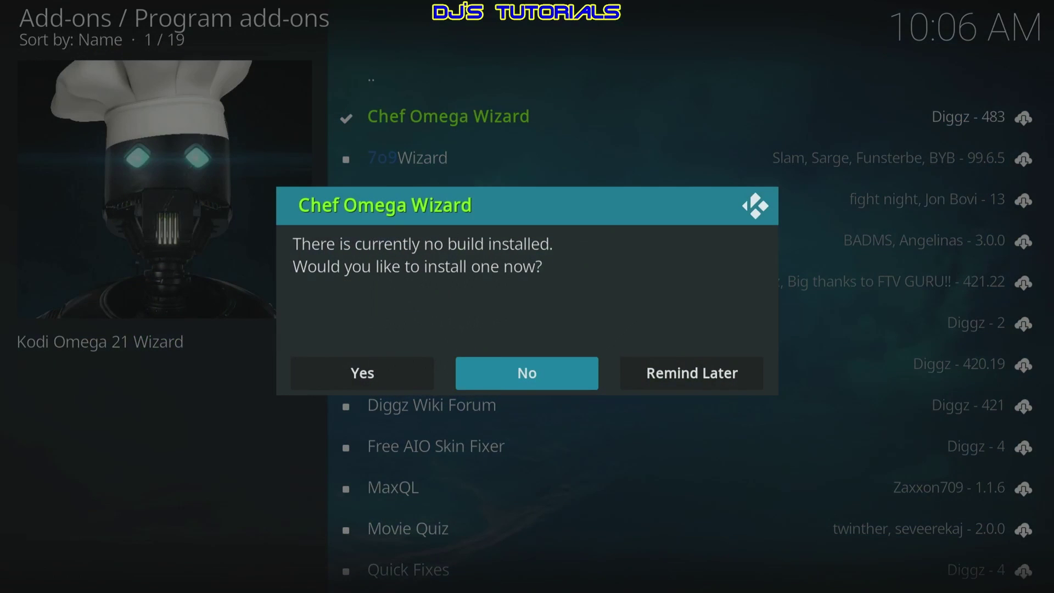
key(Left)
- Install the Diggz AIO FREE Plus Burst Version 1.1 build from the wizard's Build Menu
key(Return)
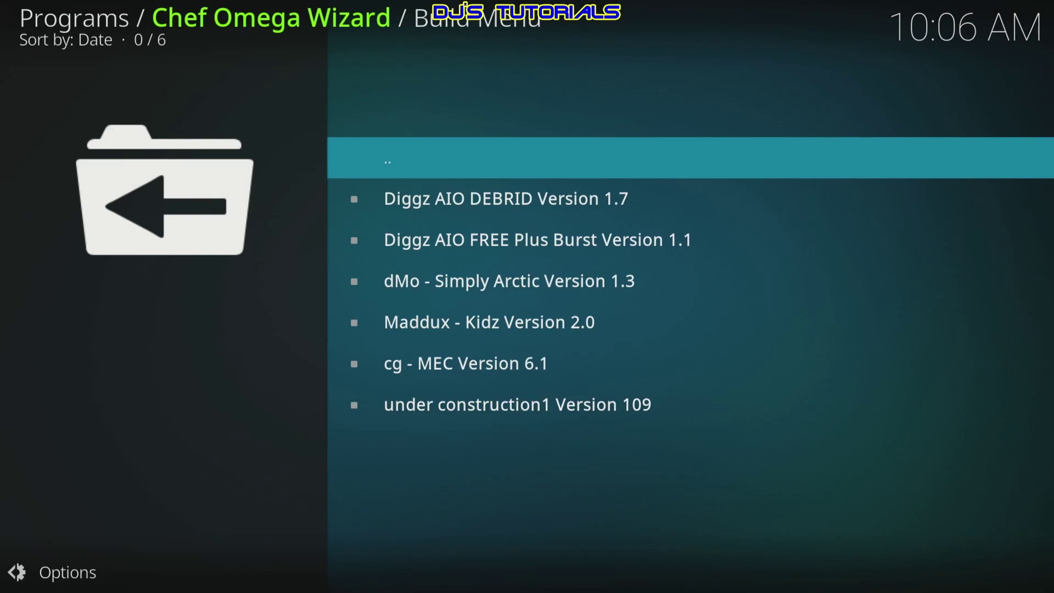
key(Down)
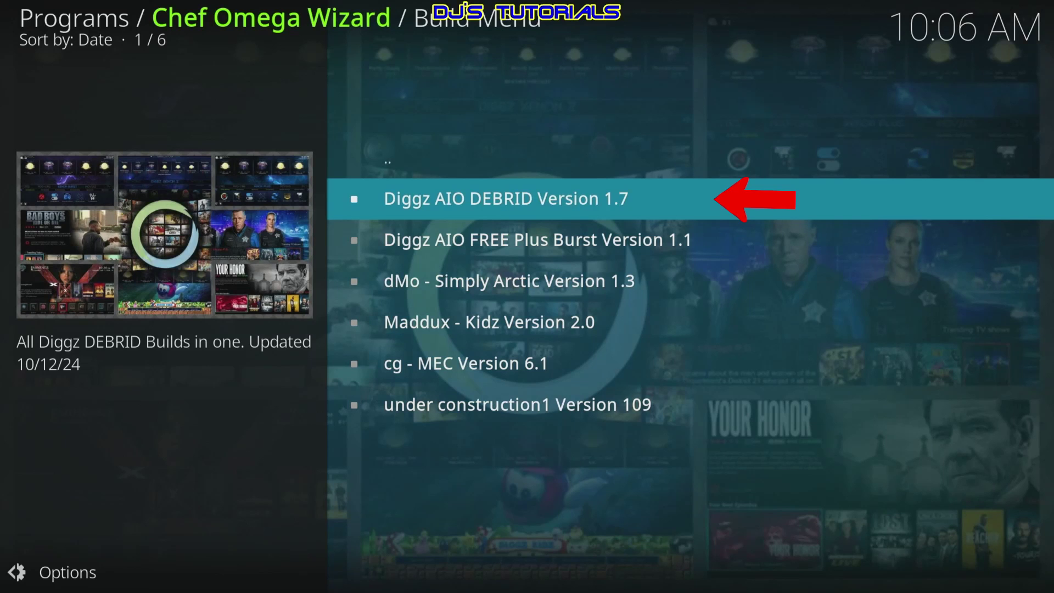
key(Down)
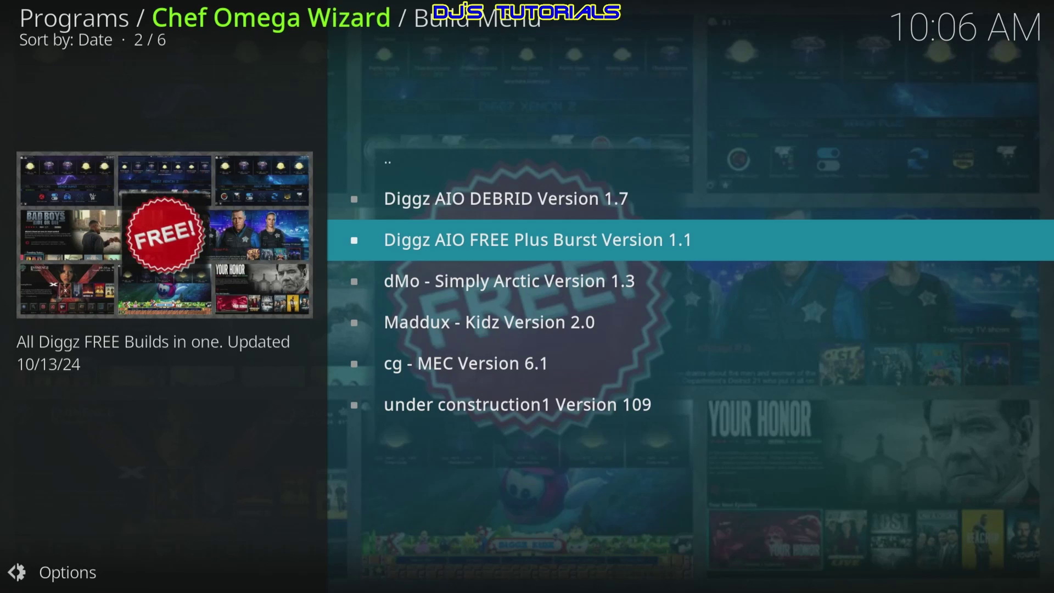
key(Return)
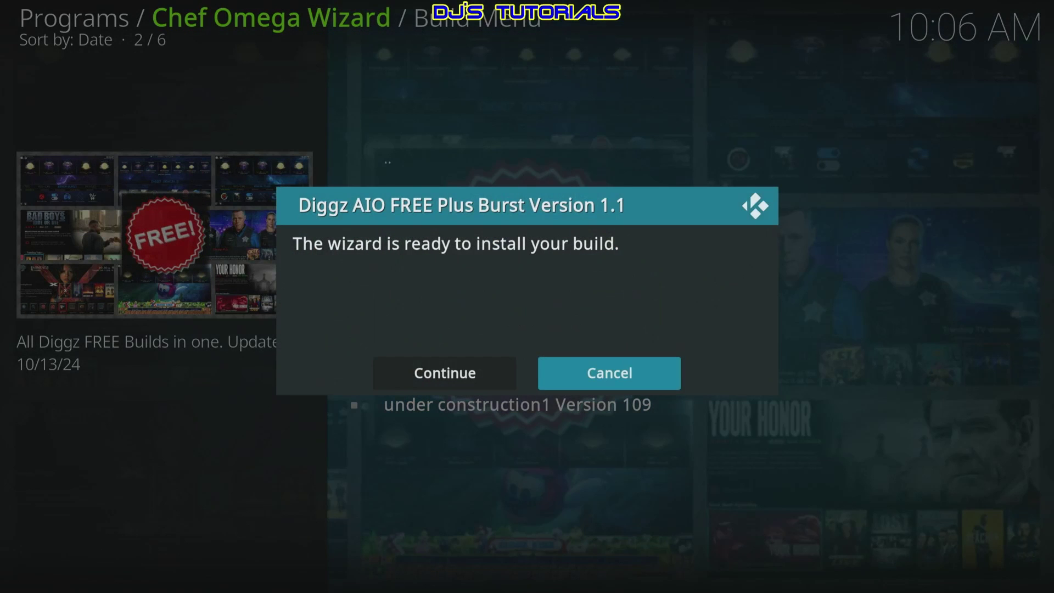
key(Left)
key(Return)
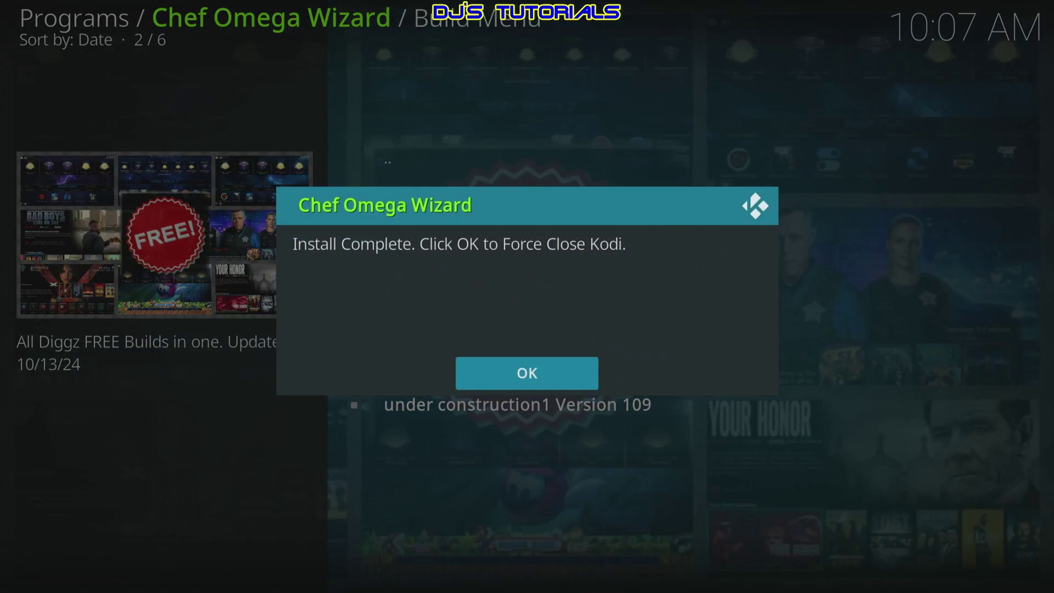
- Force close Kodi after Install Complete and relaunch it from the Fire TV home row
key(Return)
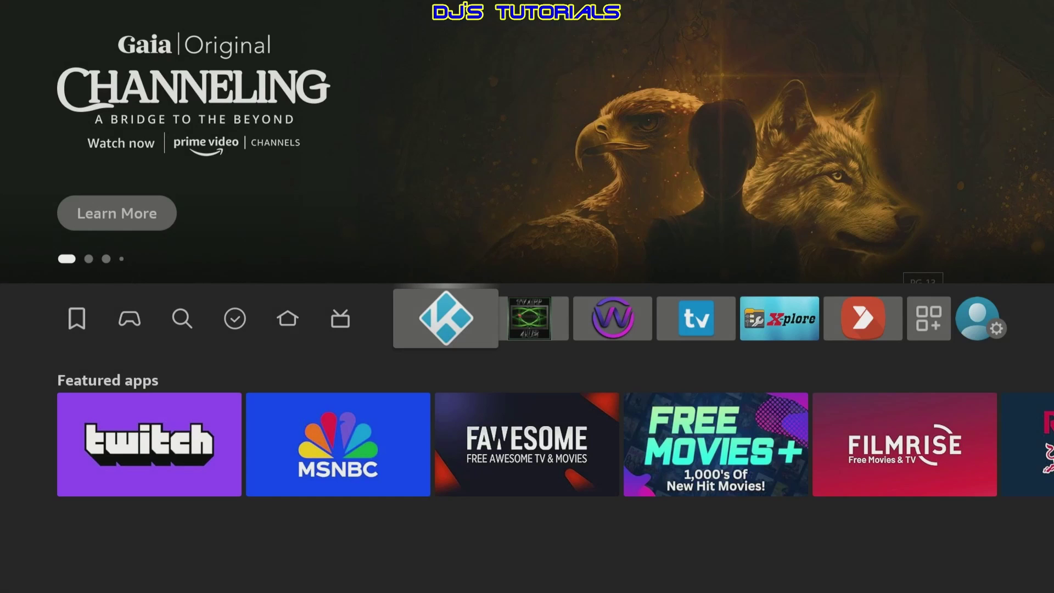
key(Return)
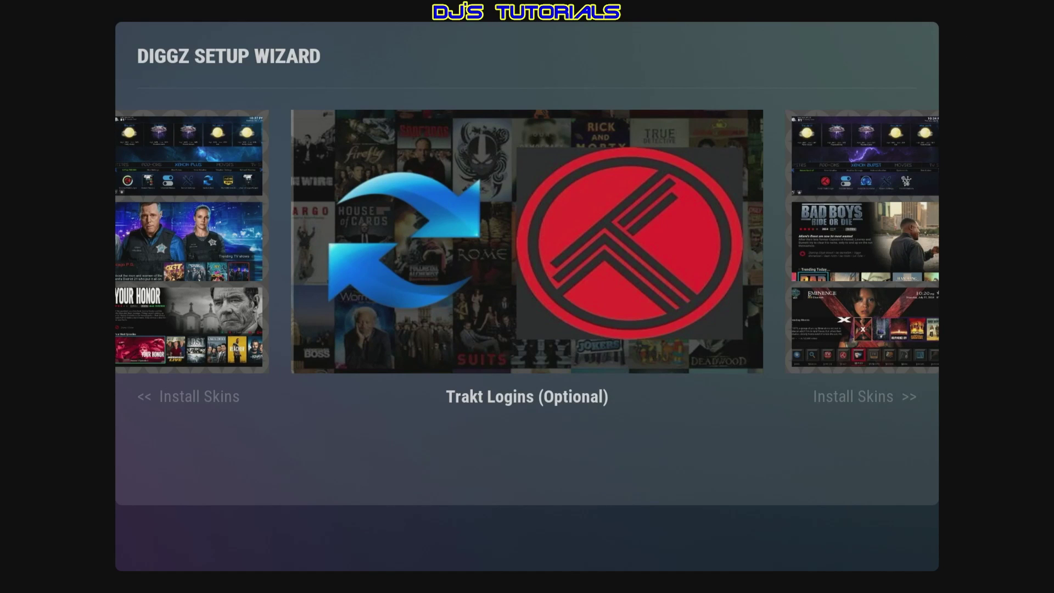
- Move the Diggz setup wizard carousel to the Install Skins page
key(Right)
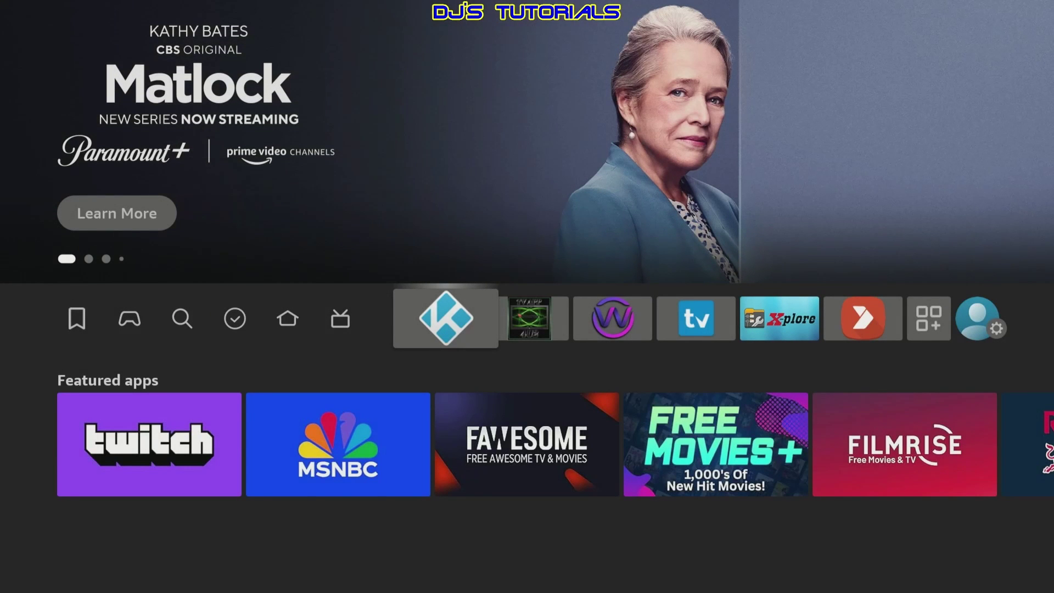
- Relaunch Kodi and open the Diggz wizard's Install Skins page
key(Return)
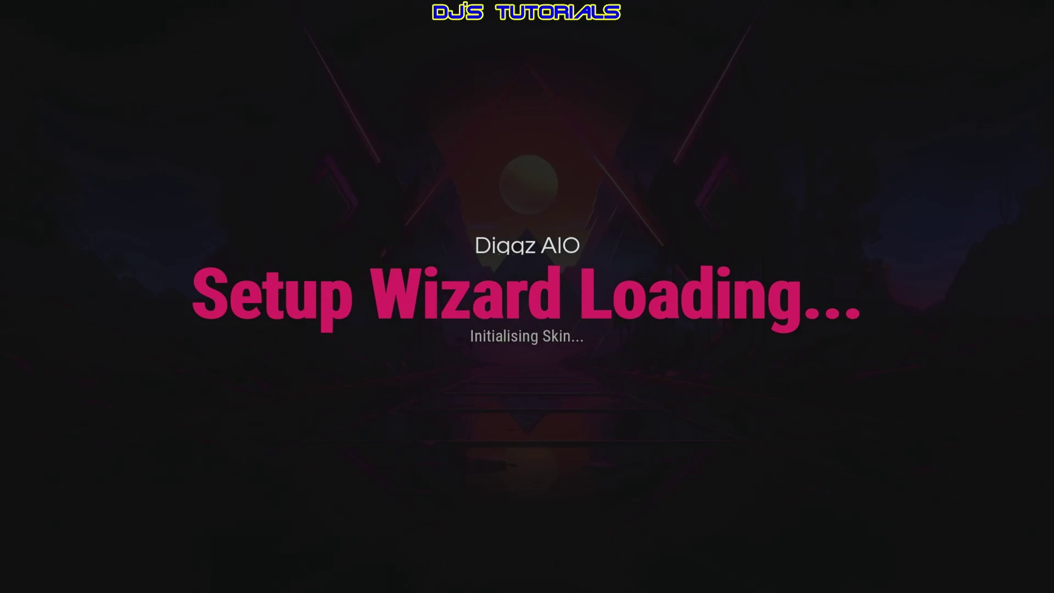
key(Right)
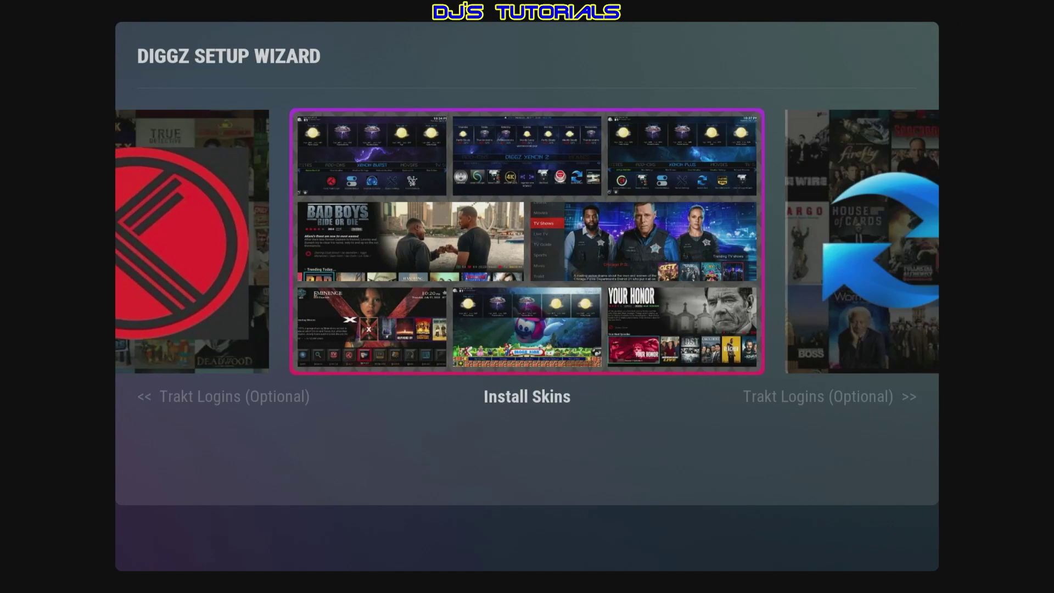
key(Return)
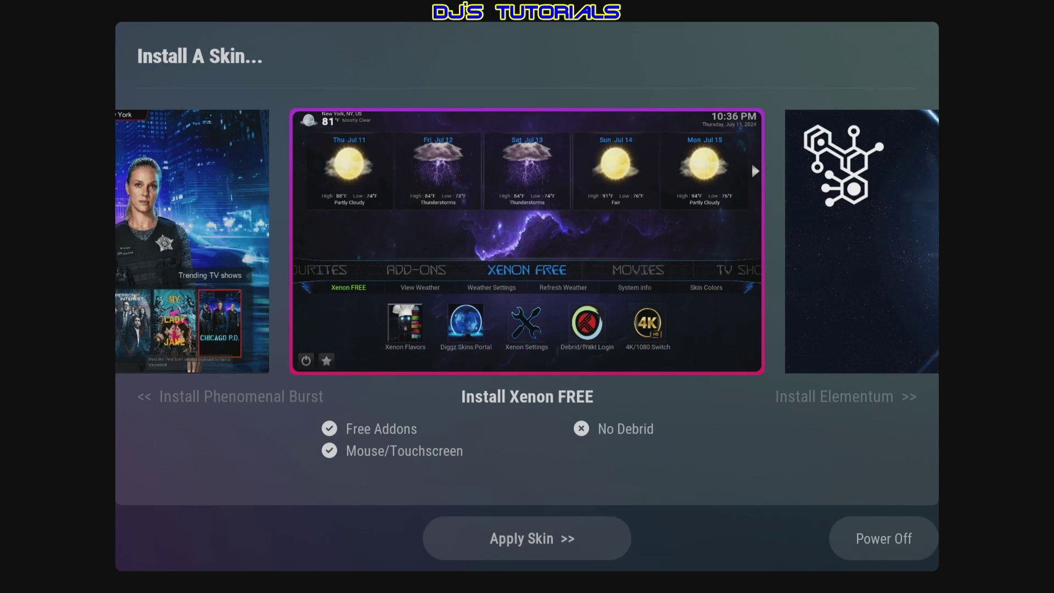
- Install Xenon FREE, agreeing to download the required Xenon Free add-on
key(Return)
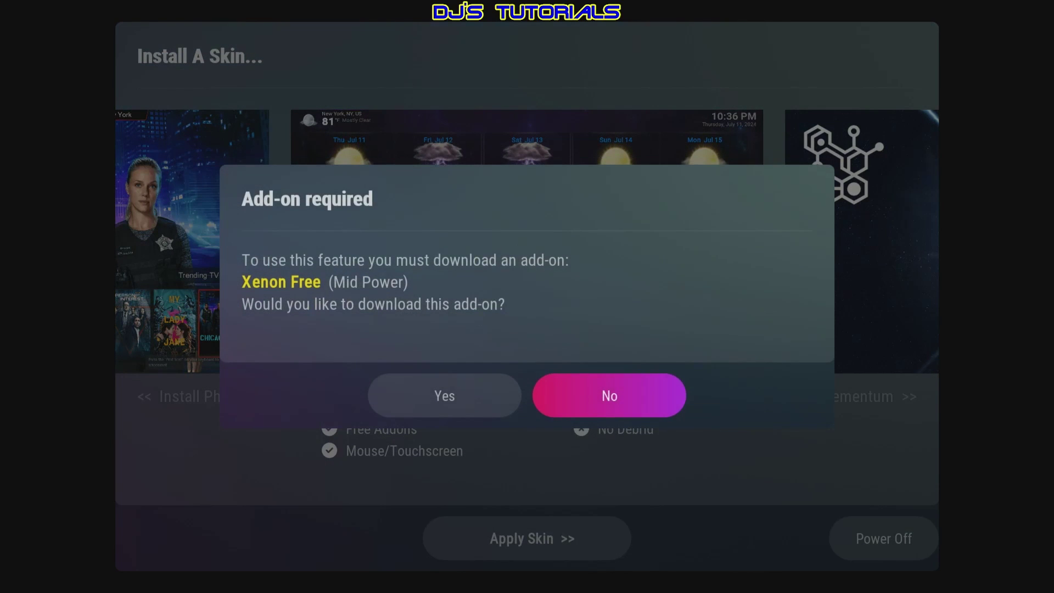
key(Left)
key(Return)
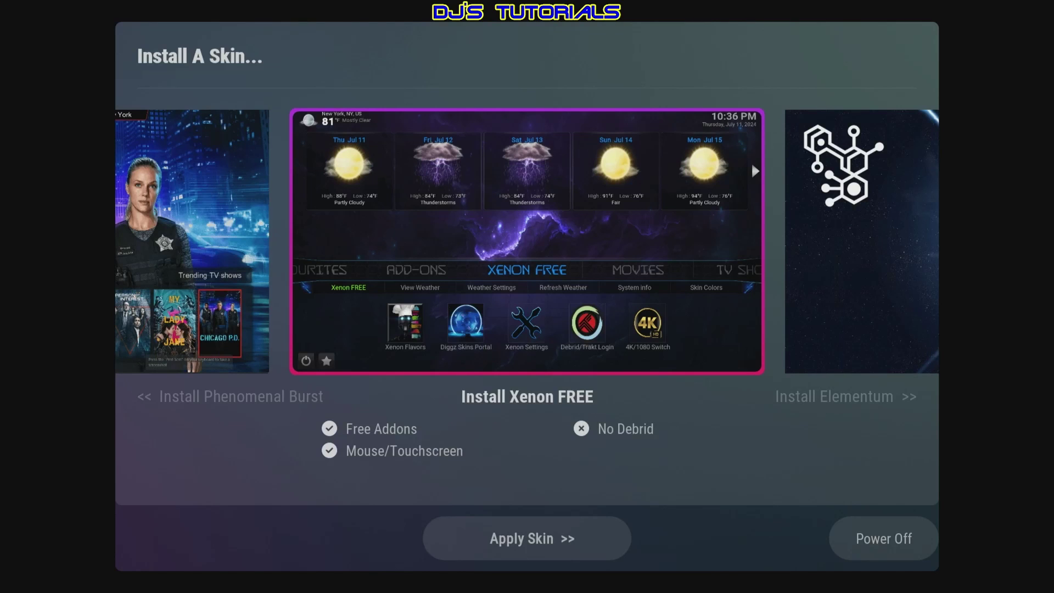
- Apply the Xenon Free (Mid Power) skin from the skin list
key(Down)
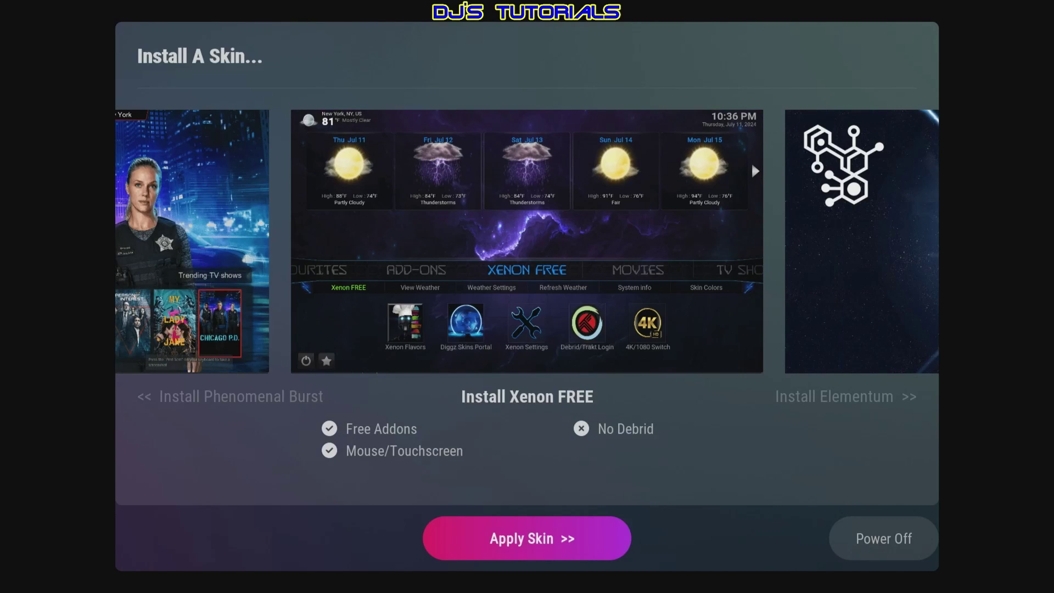
key(Up)
key(Return)
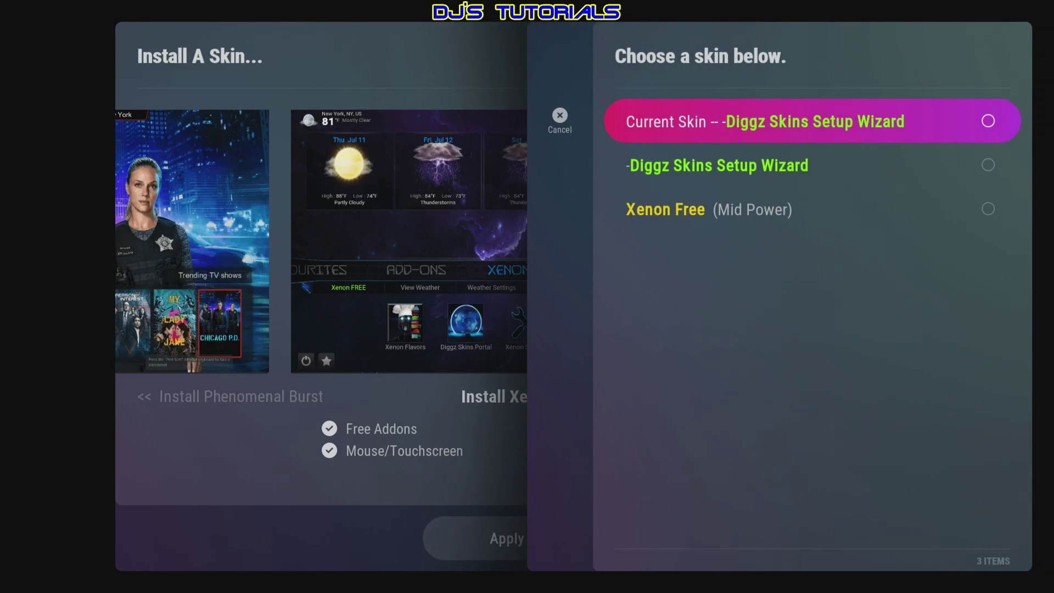
key(Down)
key(Down)
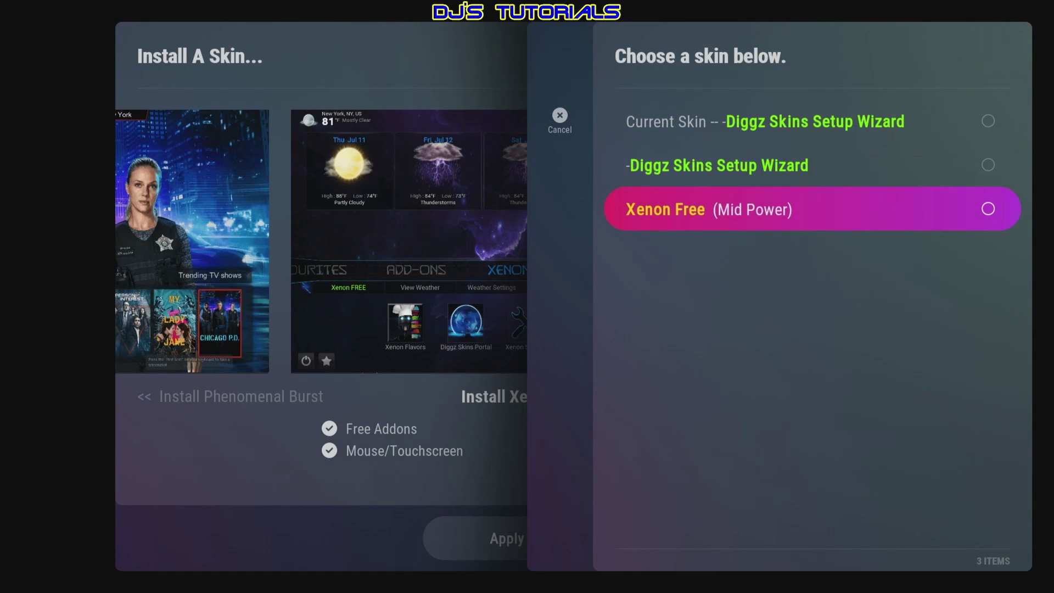
key(Return)
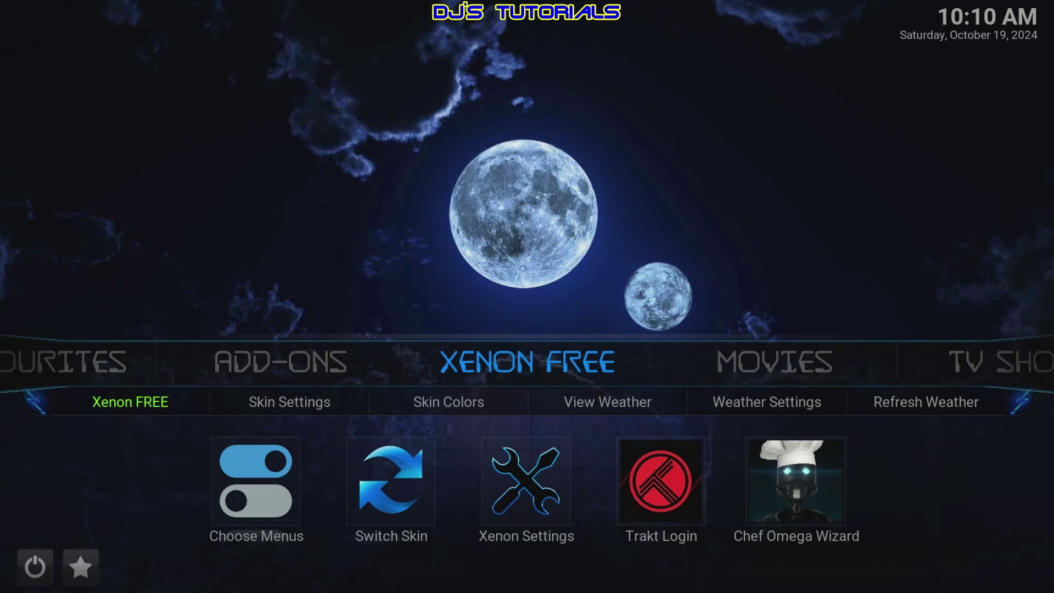
- Switch the skin from Xenon FREE to -Diggz Skins Setup Wizard via the Switch Skin shortcut
key(Down)
key(Down)
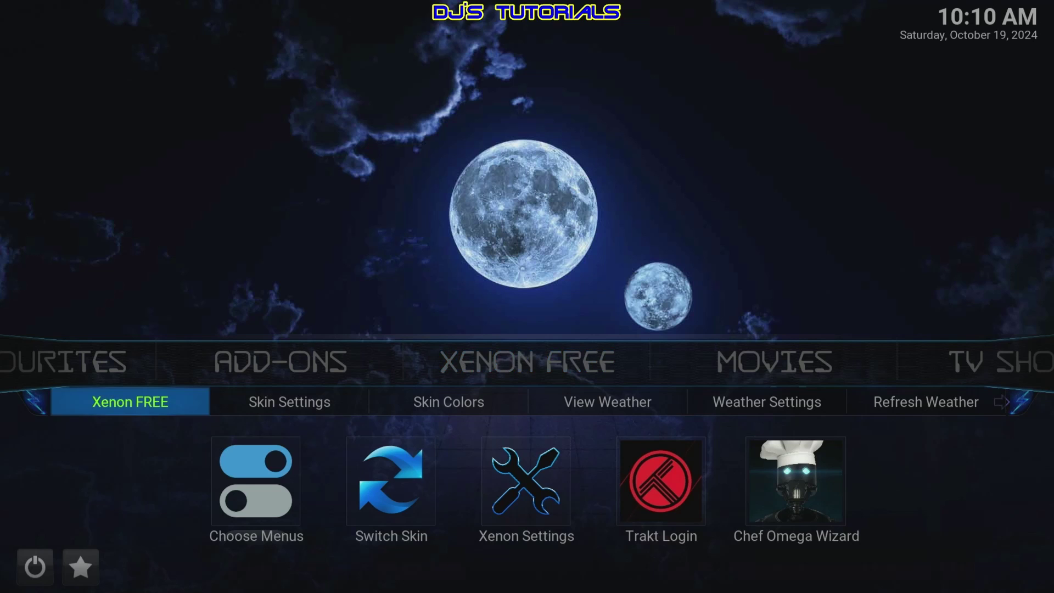
key(Right)
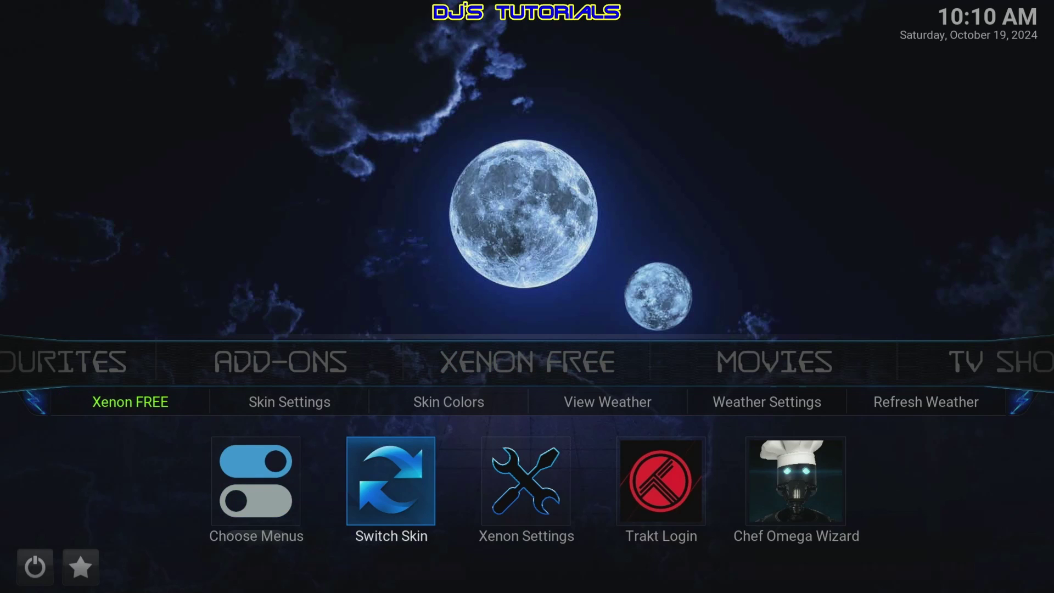
key(Return)
key(Down)
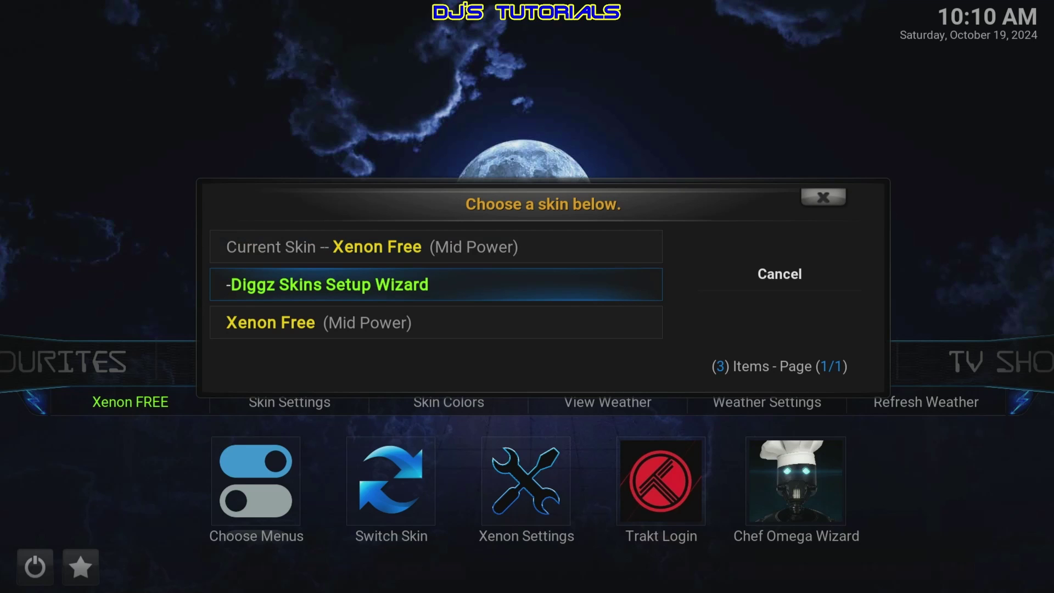
key(Escape)
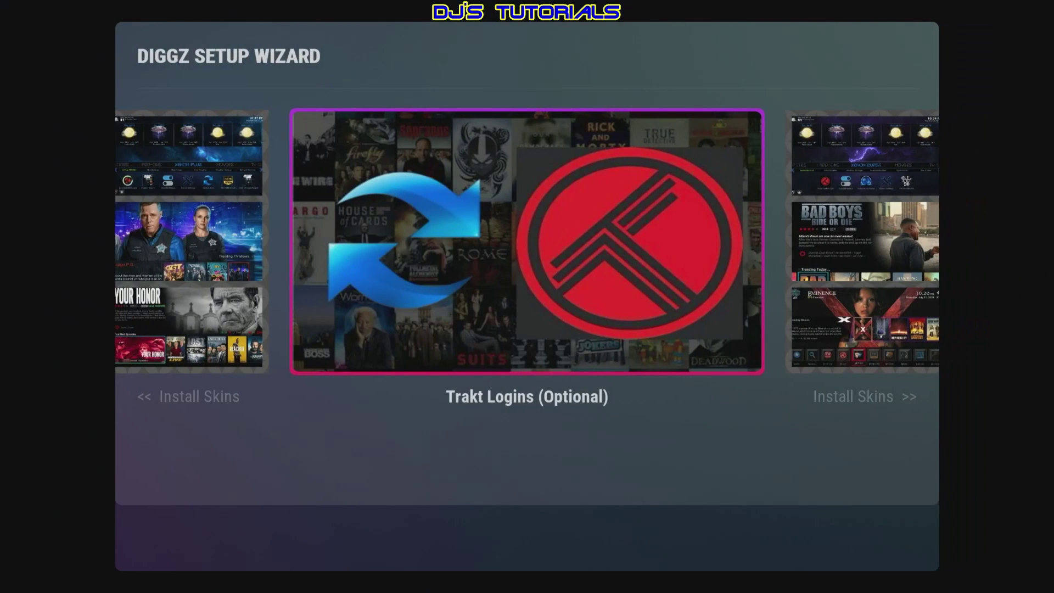
key(Right)
- Open Install A Skin and browse through Elementum, Xenon Burst 2, Eminence Burst and BurstFlix
key(Return)
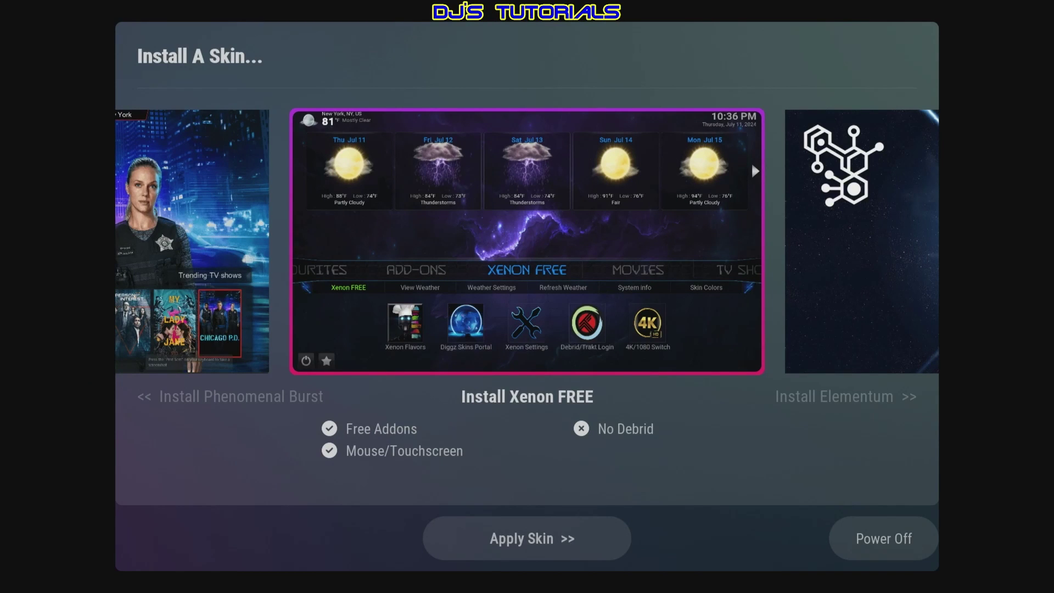
key(Right)
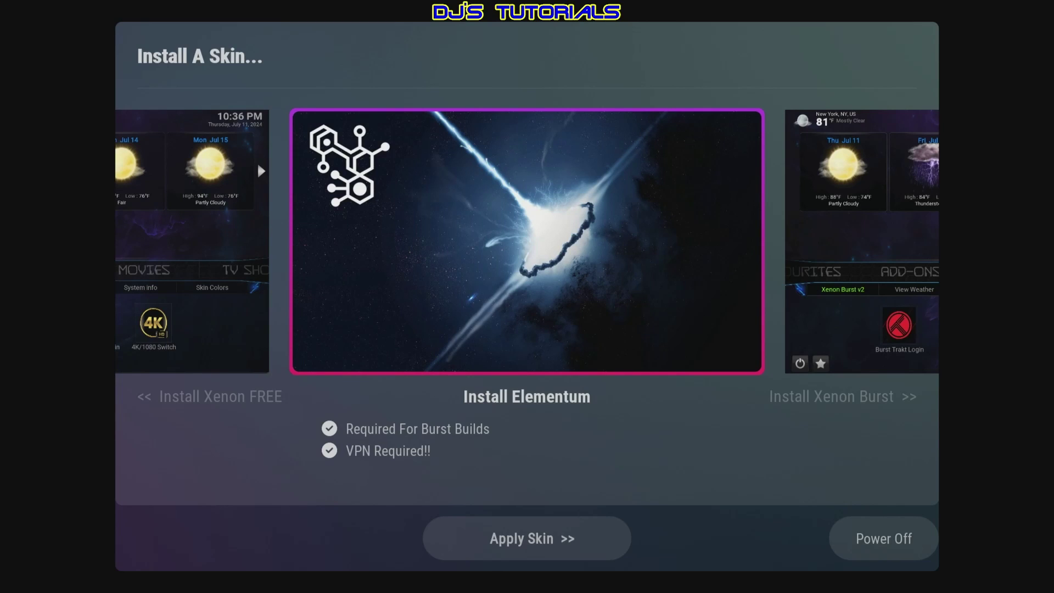
key(Right)
key(Right)
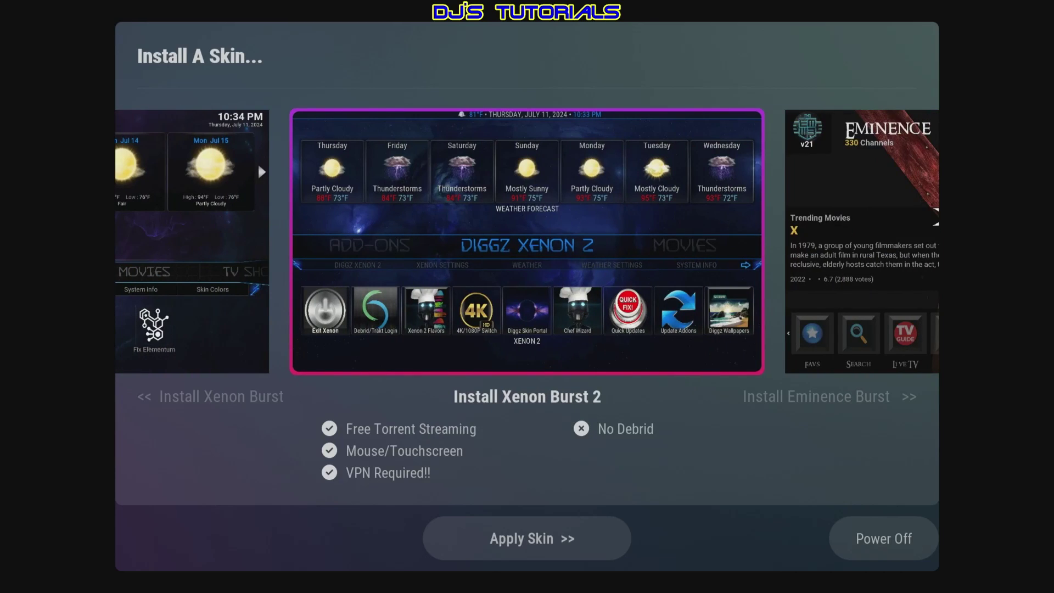
key(Right)
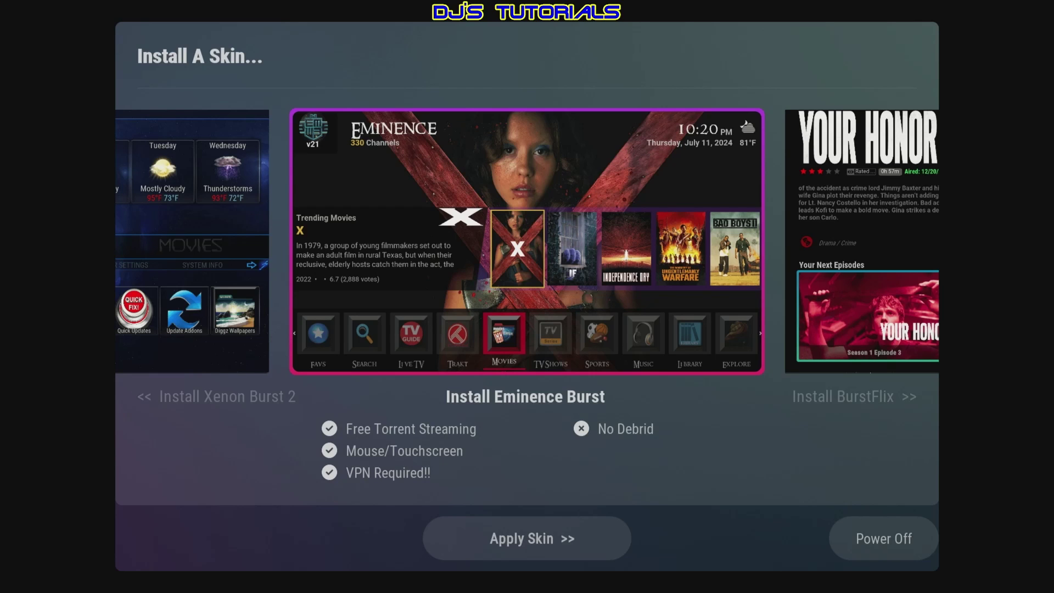
key(Right)
key(Right)
key(Right)
key(Right)
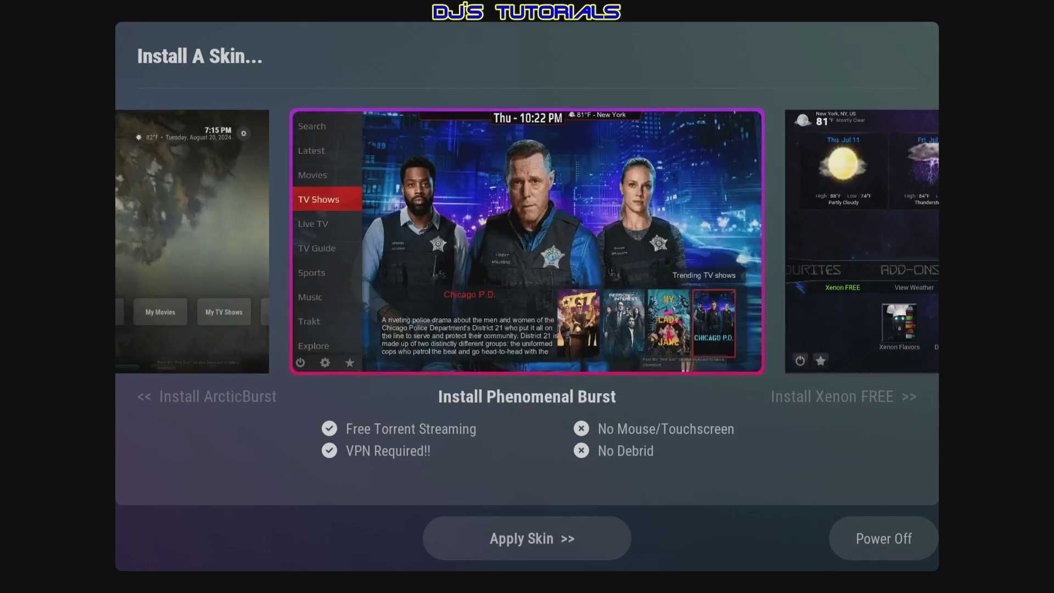